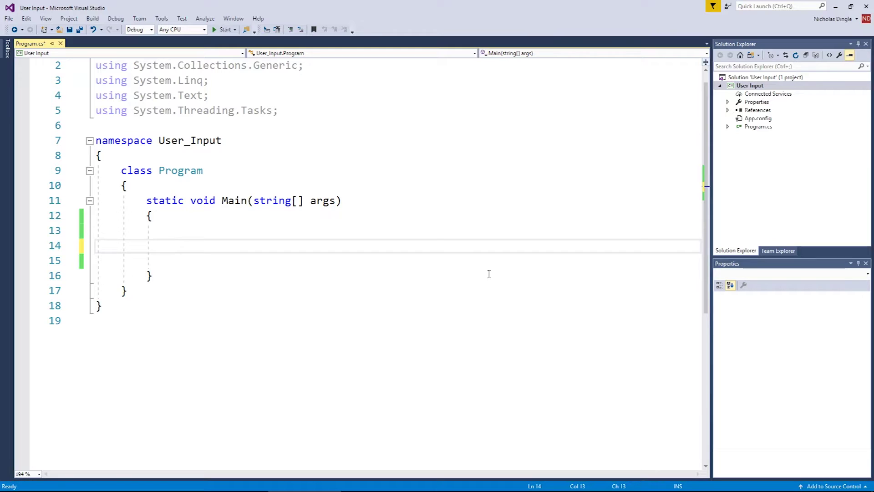
pyautogui.write('strin')
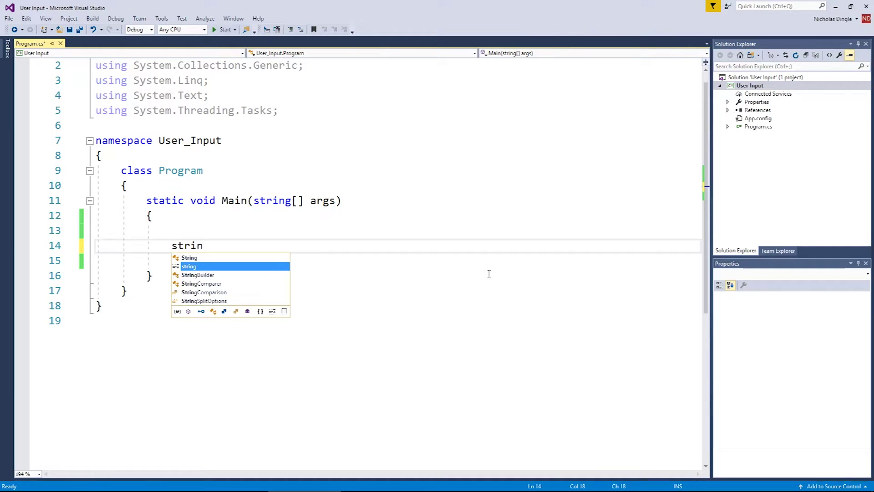
pyautogui.write('g name;')
# Declare 'string name;' and 'int age;' on separate lines, with a blank line below
pyautogui.press('Return')
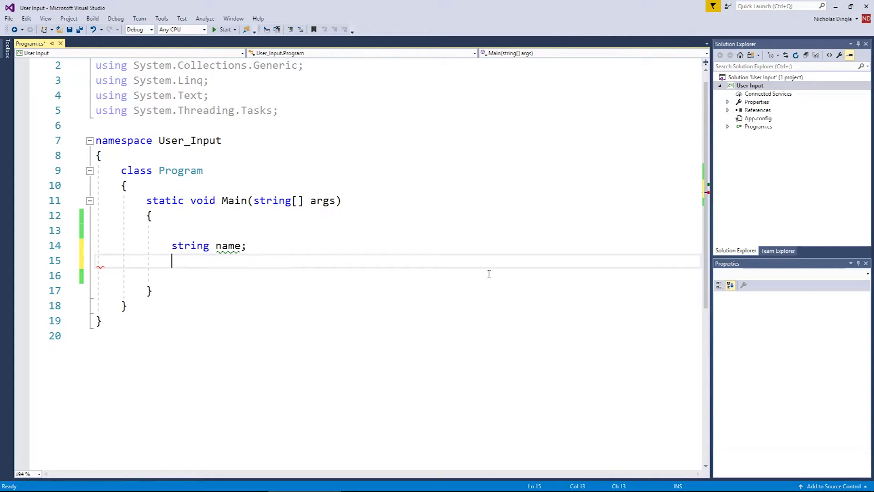
pyautogui.write('int age;')
pyautogui.press('Return')
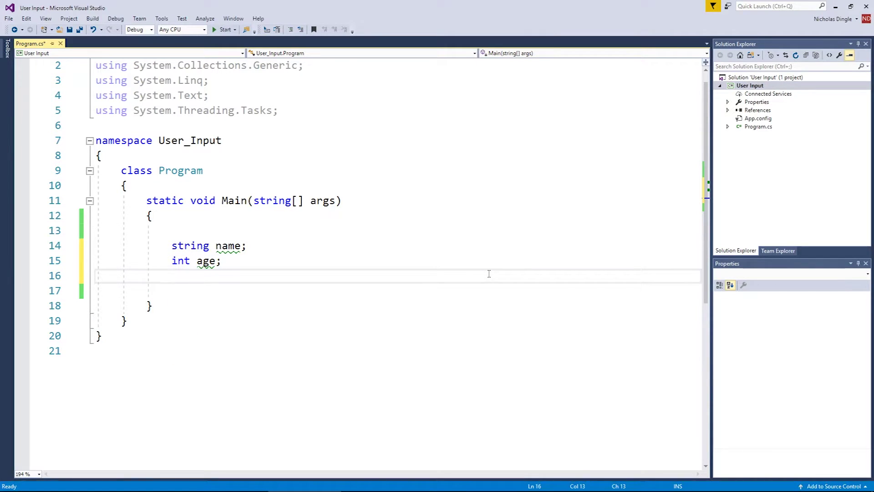
pyautogui.press('Return')
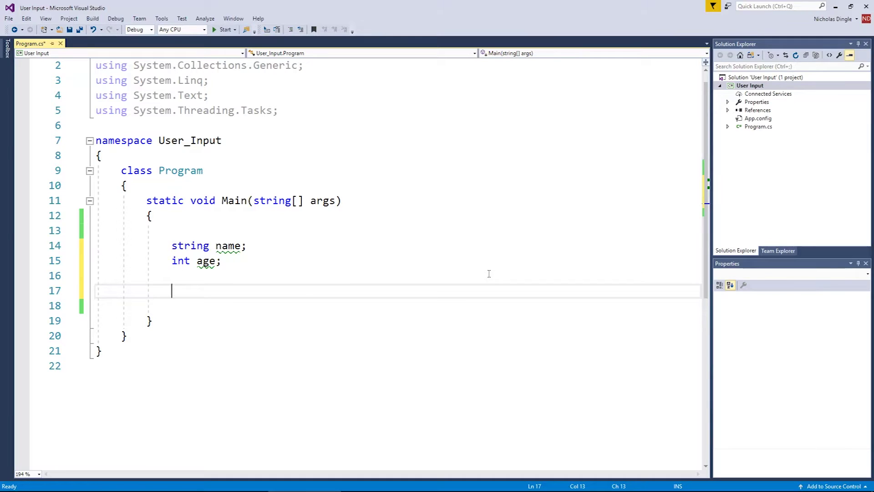
pyautogui.write('Console.writeli')
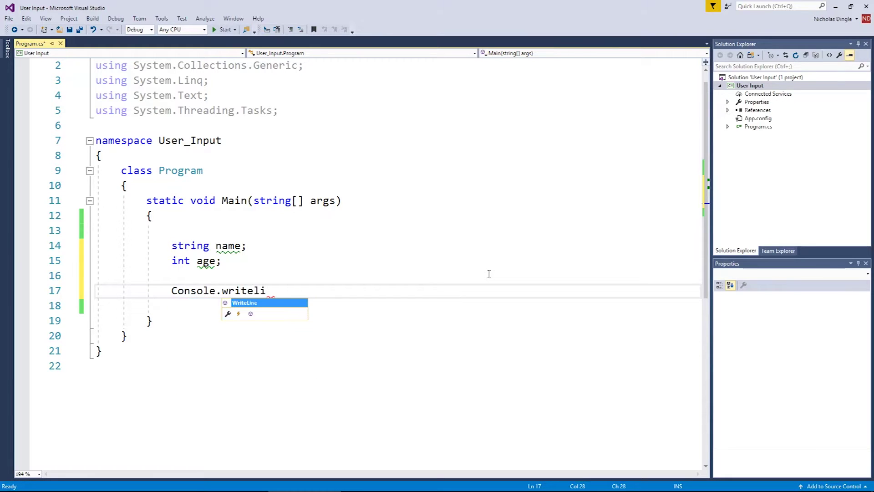
# Write the prompt Console.Write("What's your name? "); on line 17
pyautogui.press('BackSpace')
pyautogui.press('BackSpace')
pyautogui.write('("')
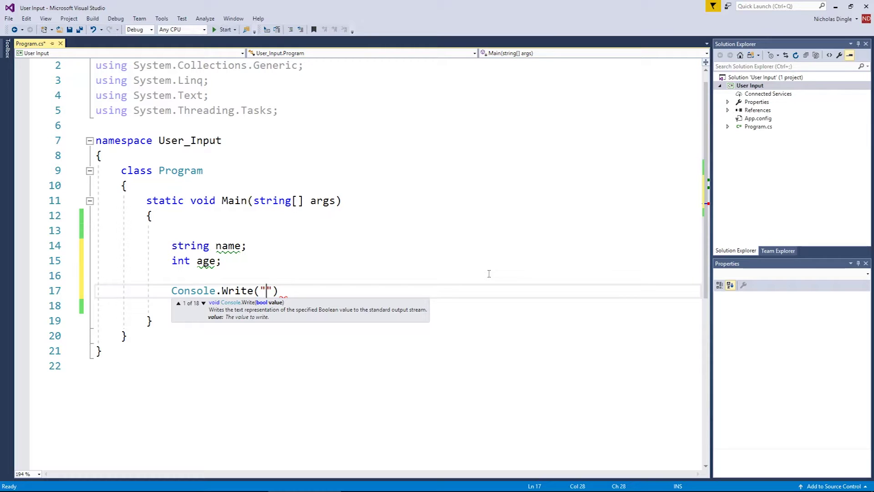
pyautogui.write('Whats')
pyautogui.press('BackSpace')
pyautogui.write("'s ")
pyautogui.write('your name?')
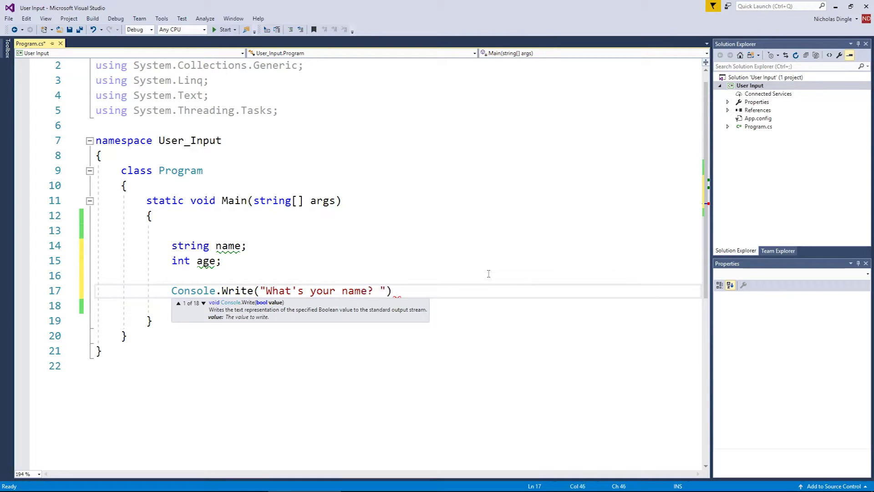
pyautogui.click(400, 291)
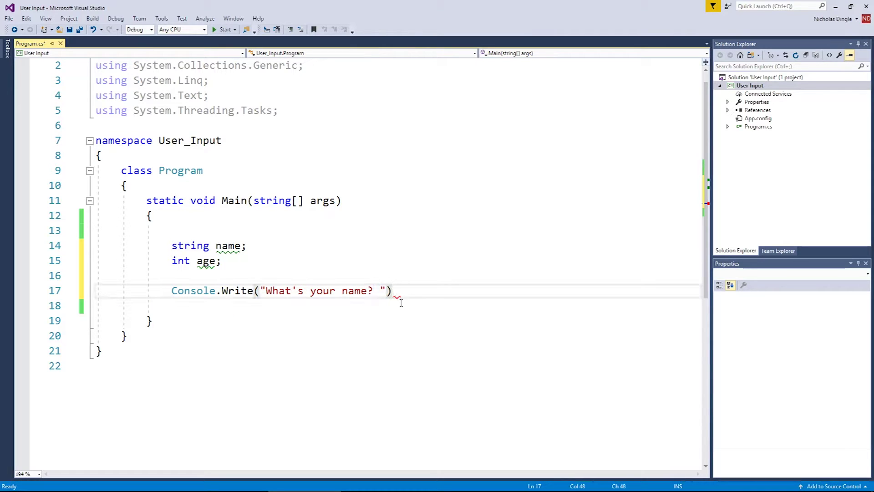
pyautogui.write(';')
pyautogui.press('Return')
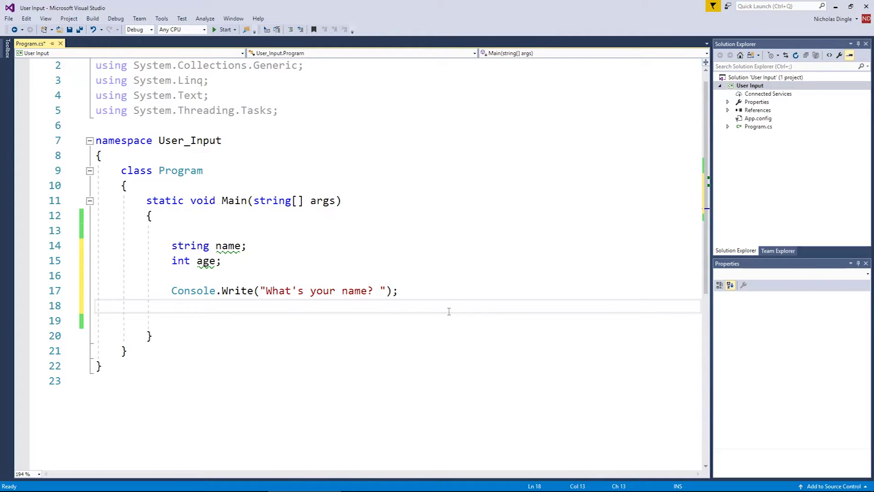
pyautogui.write('console.r')
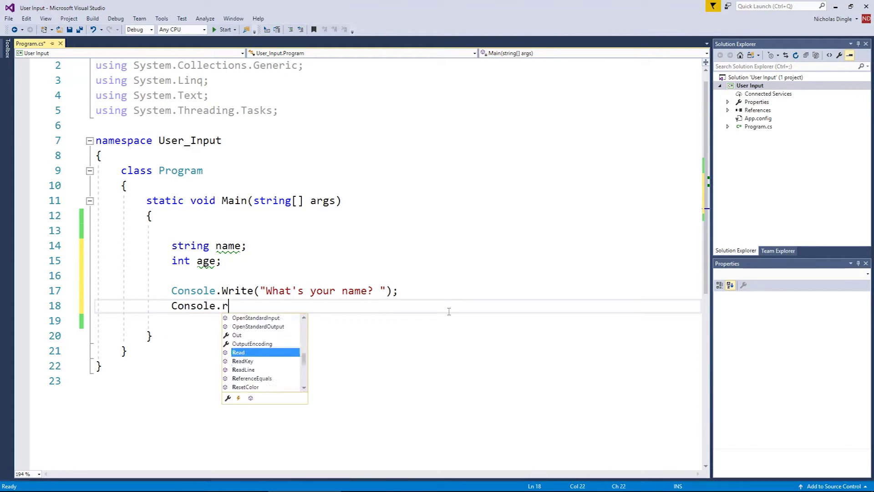
pyautogui.write('eadline()')
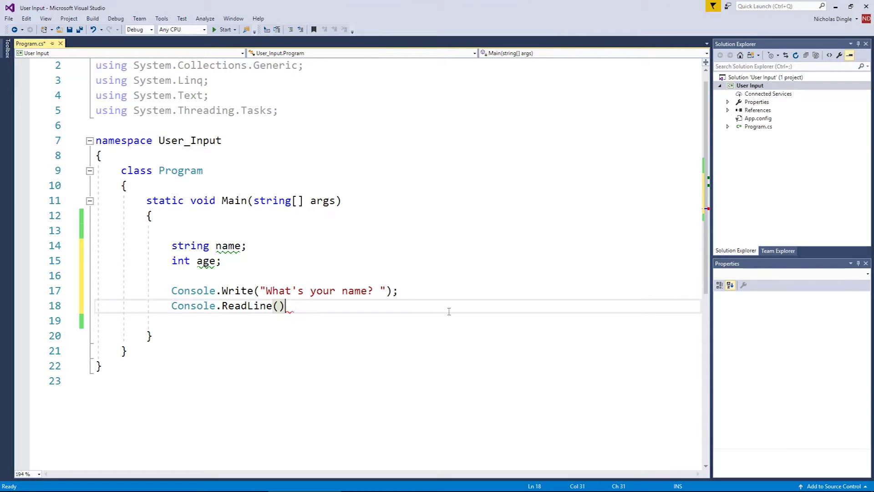
pyautogui.moveTo(247, 307)
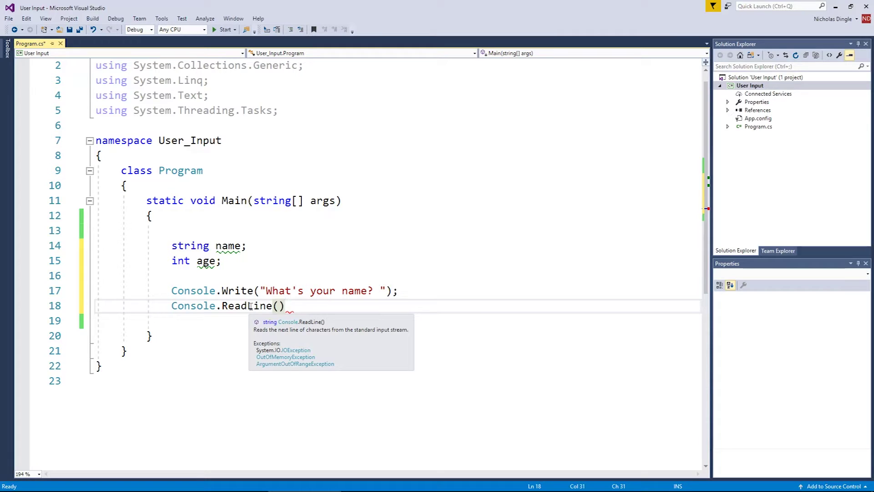
# Store the reply with name = Console.ReadLine(); on line 18
pyautogui.click(169, 305)
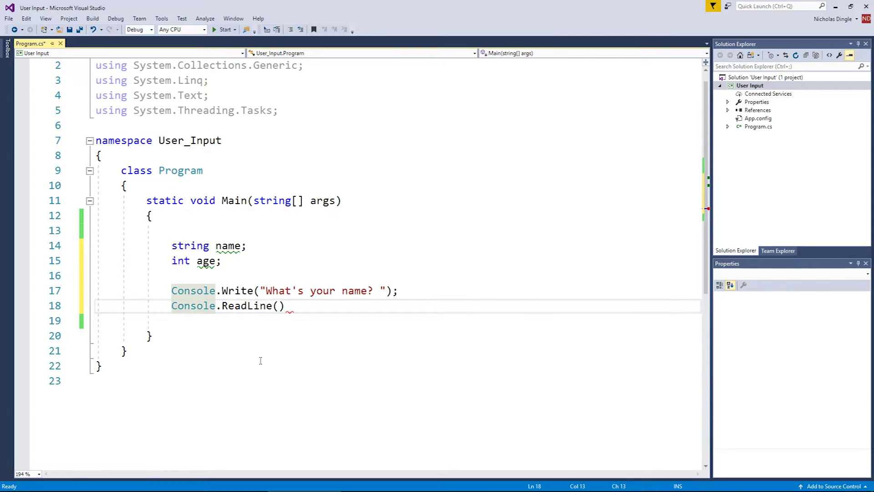
pyautogui.write('name =')
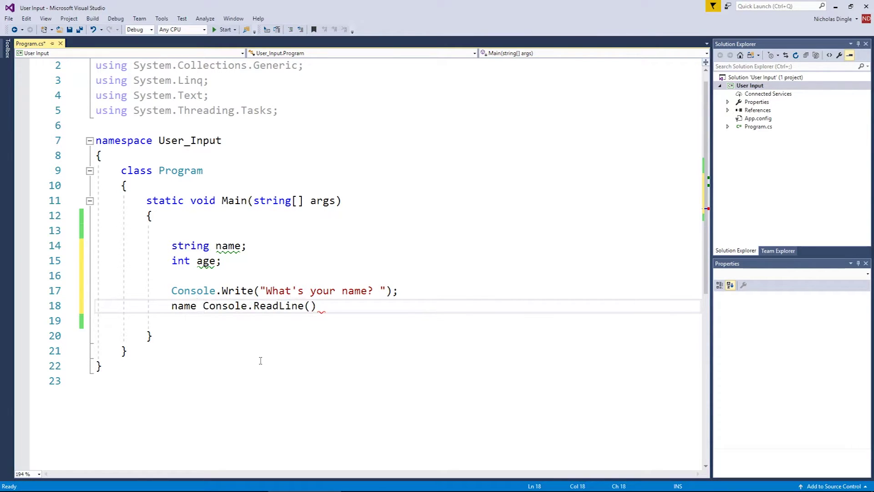
pyautogui.click(331, 306)
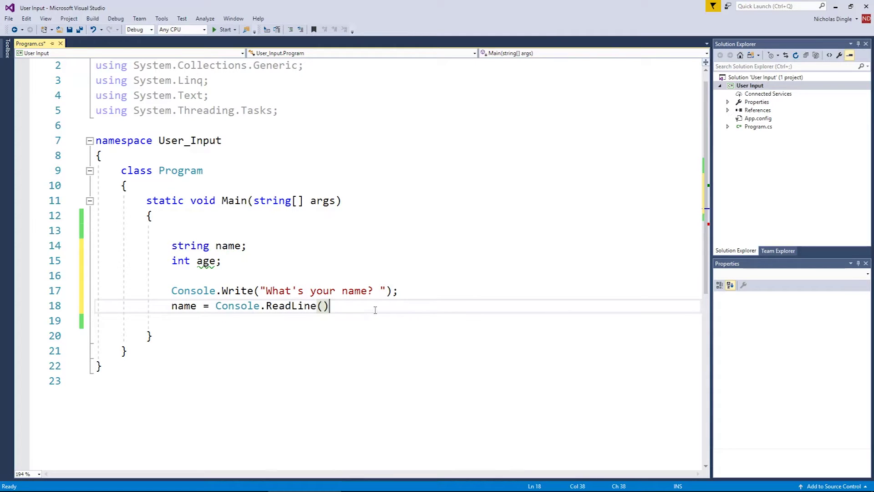
pyautogui.write(';')
pyautogui.moveTo(228, 306); pyautogui.dragTo(335, 307)
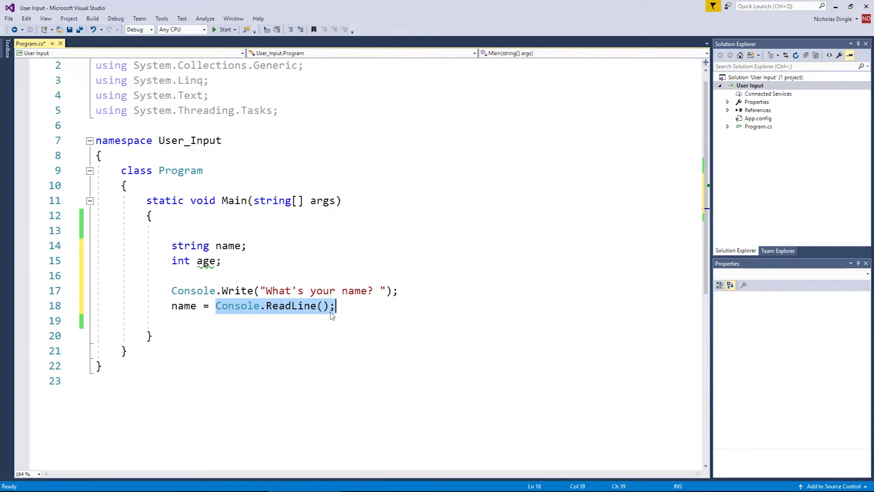
pyautogui.click(348, 310)
pyautogui.click(172, 290)
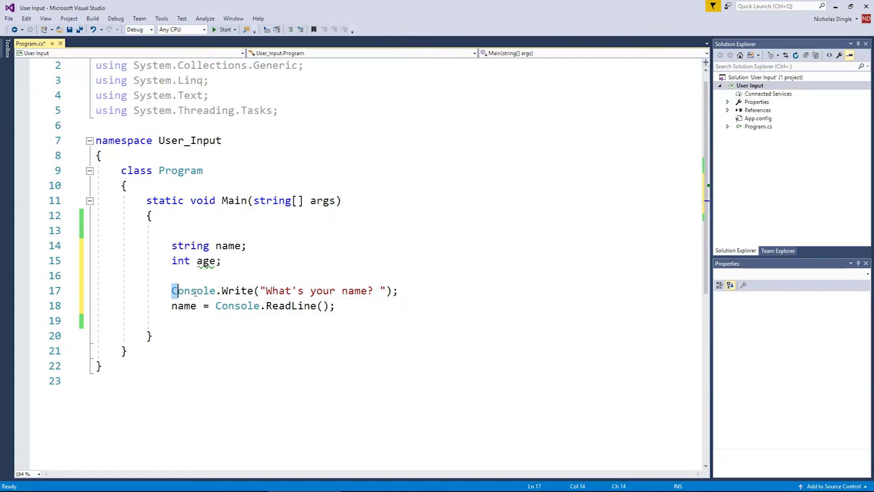
pyautogui.moveTo(172, 290); pyautogui.dragTo(400, 291)
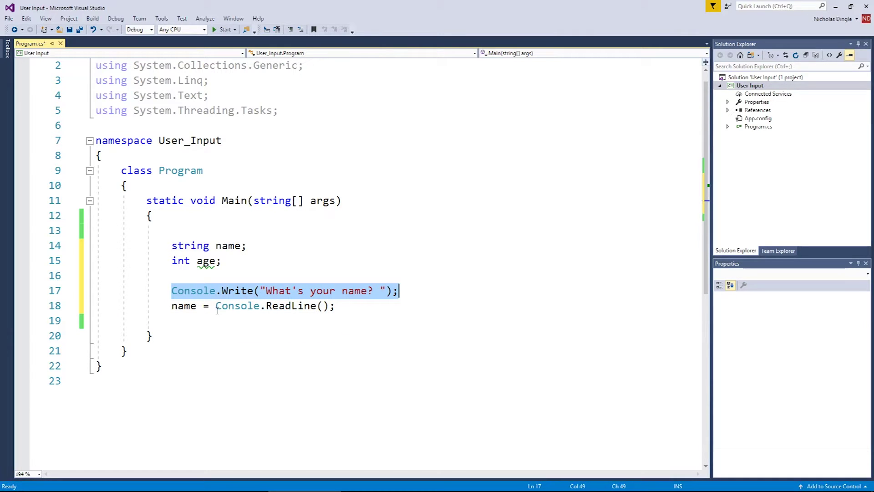
pyautogui.moveTo(216, 305); pyautogui.dragTo(335, 305)
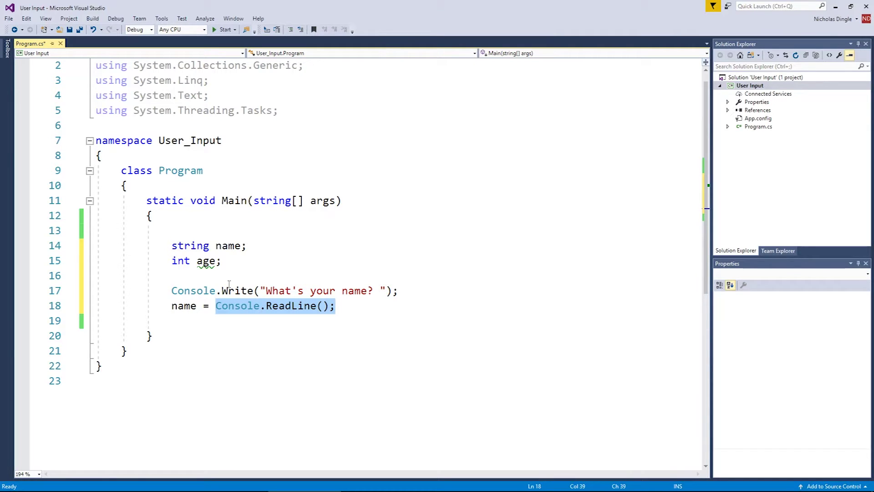
pyautogui.doubleClick(183, 306)
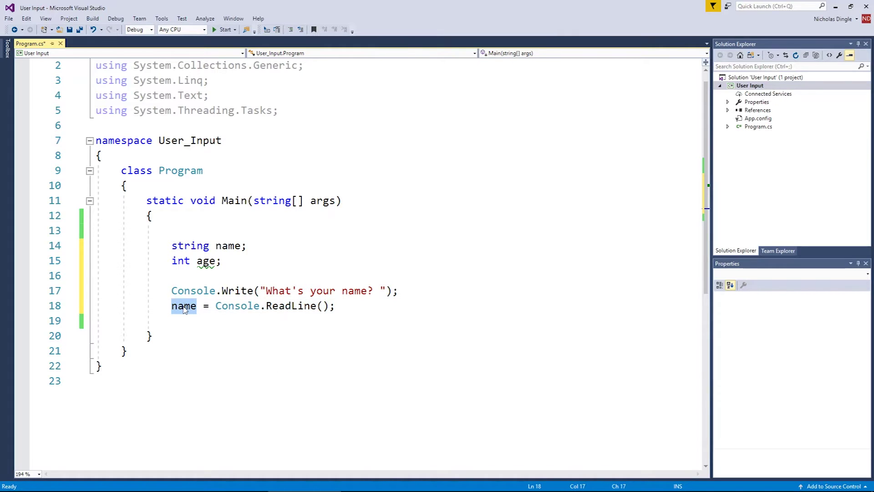
pyautogui.click(381, 311)
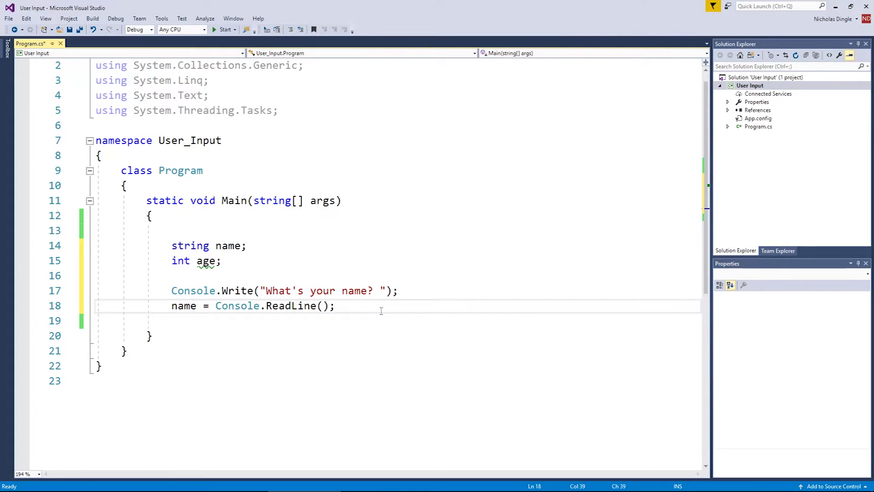
# Add Console.WriteLine(name); and Console.ReadKey(); below, then run the program
pyautogui.press('Return')
pyautogui.press('Return')
pyautogui.write('console')
pyautogui.press('BackSpace')
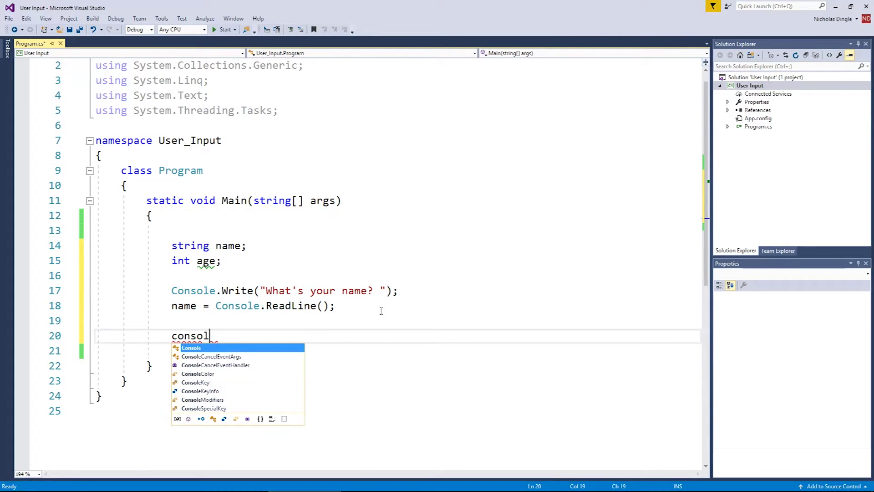
pyautogui.write('e.write')
pyautogui.press('Down')
pyautogui.press('Tab')
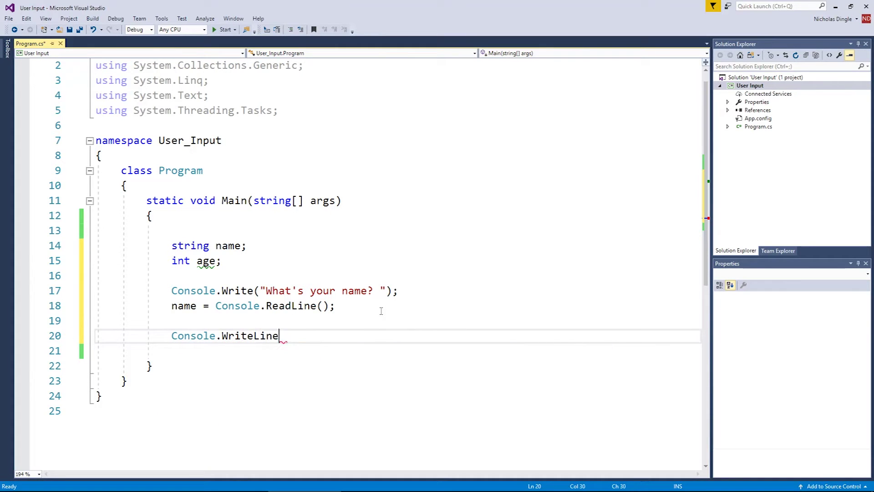
pyautogui.write('(name);')
pyautogui.press('Return')
pyautogui.press('Return')
pyautogui.write('consloe')
pyautogui.press('BackSpace')
pyautogui.press('BackSpace')
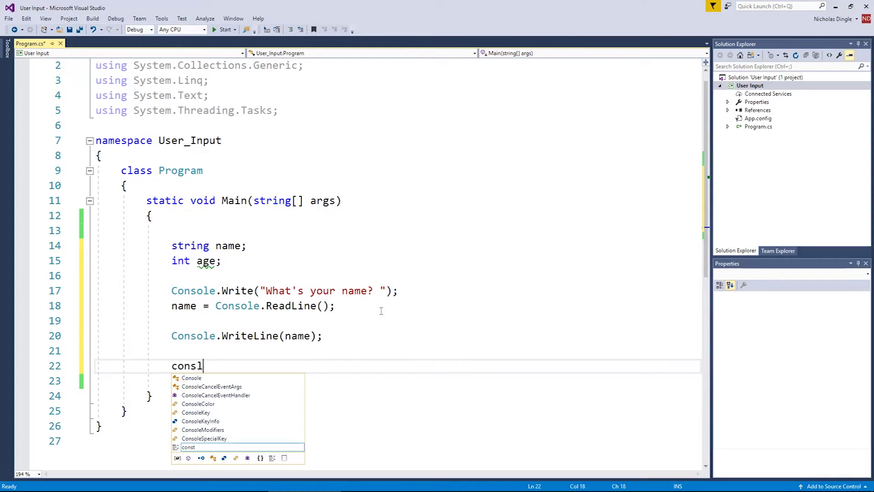
pyautogui.press('BackSpace')
pyautogui.write('ole.readkey')
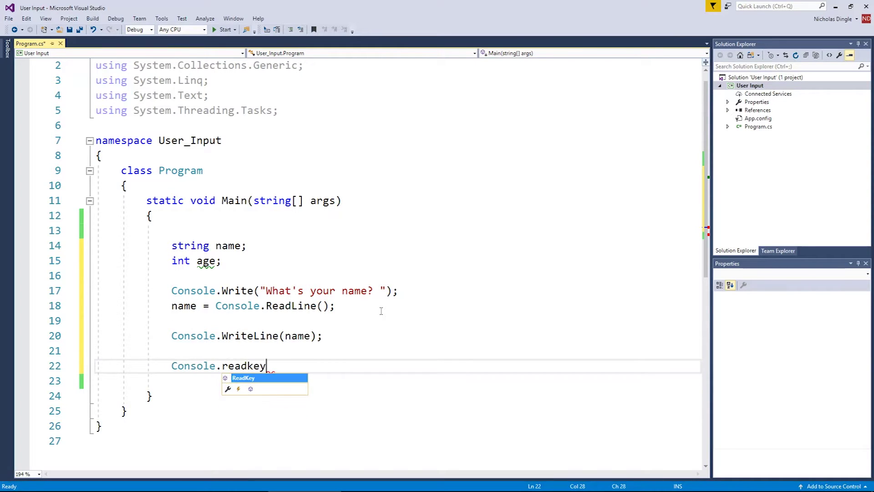
pyautogui.write('();')
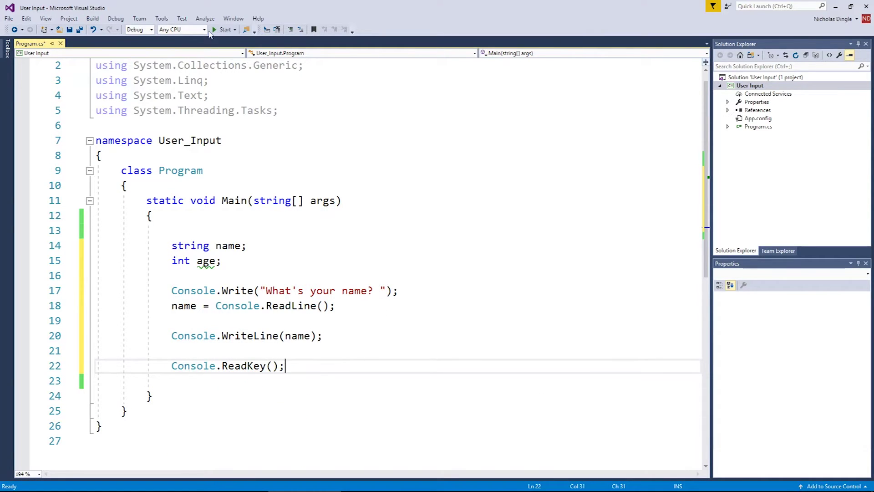
pyautogui.click(222, 30)
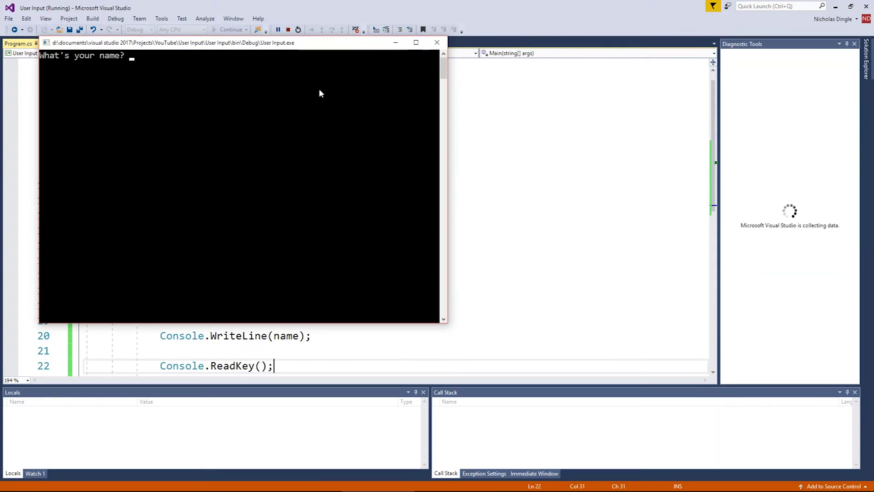
pyautogui.write('Ding')
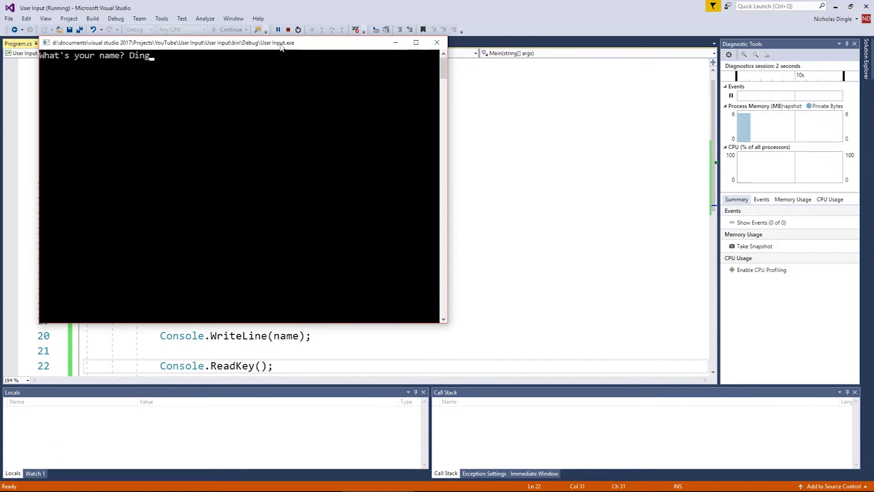
pyautogui.write('le')
# Finish the first run, then review the ReadLine and WriteLine lines that use name
pyautogui.press('Return')
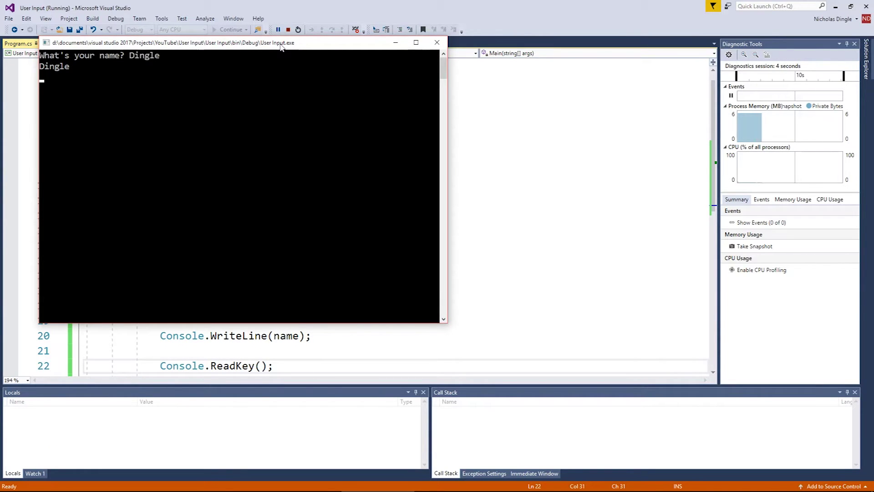
pyautogui.press('Return')
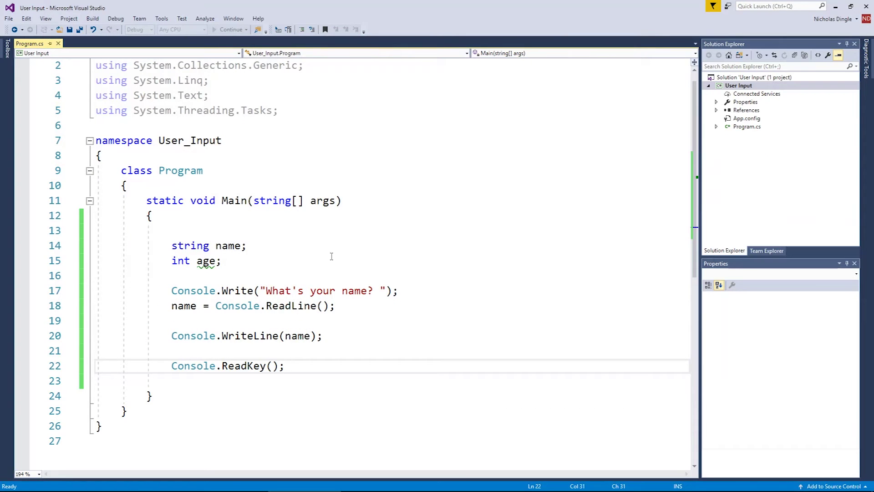
pyautogui.click(333, 306)
pyautogui.moveTo(329, 306); pyautogui.dragTo(211, 306)
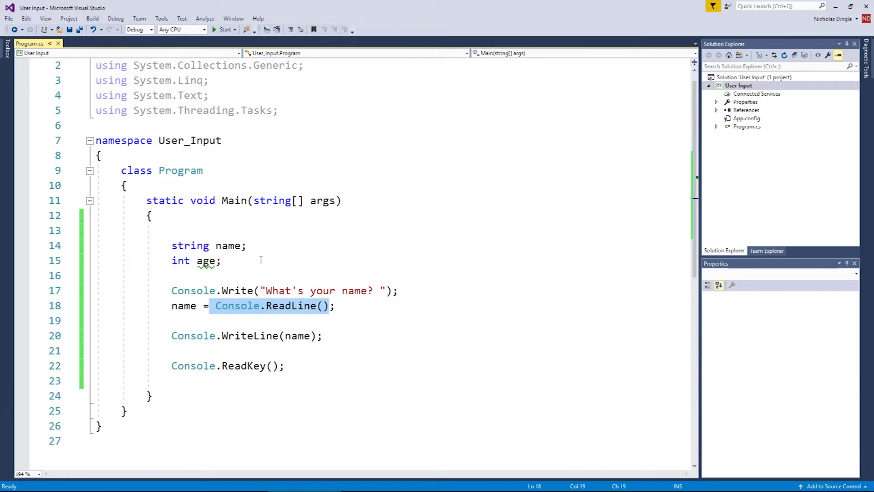
pyautogui.doubleClick(184, 306)
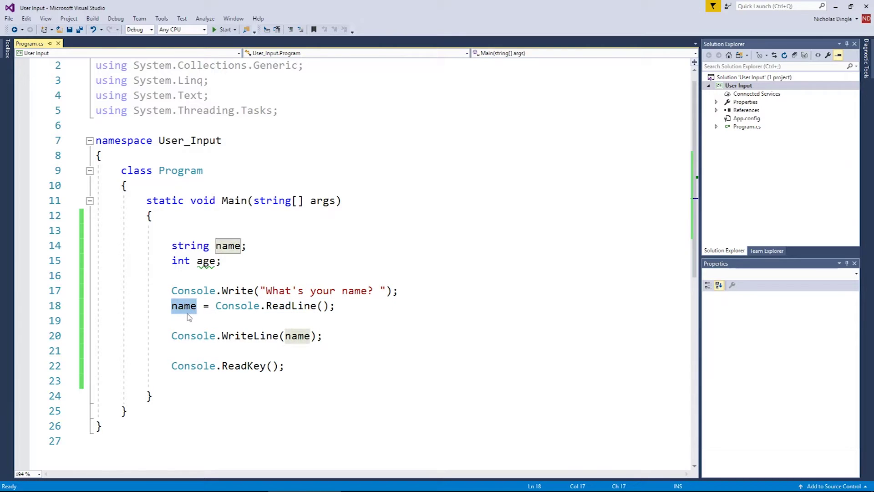
pyautogui.doubleClick(299, 336)
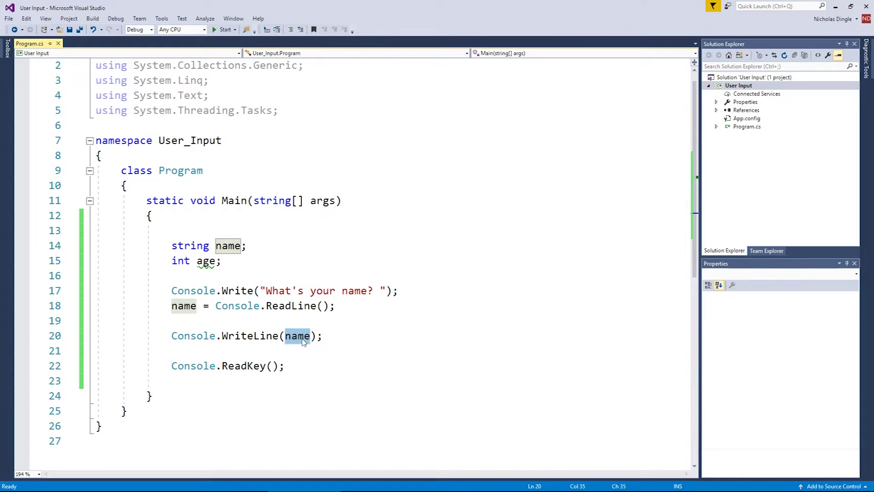
# Rerun the program with a typed phrase and confirm it is echoed back
pyautogui.press('F5')
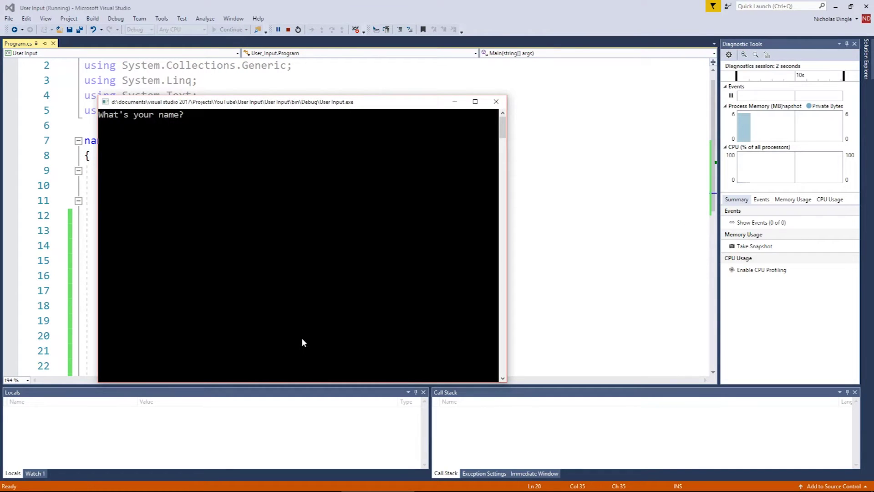
pyautogui.write("What's")
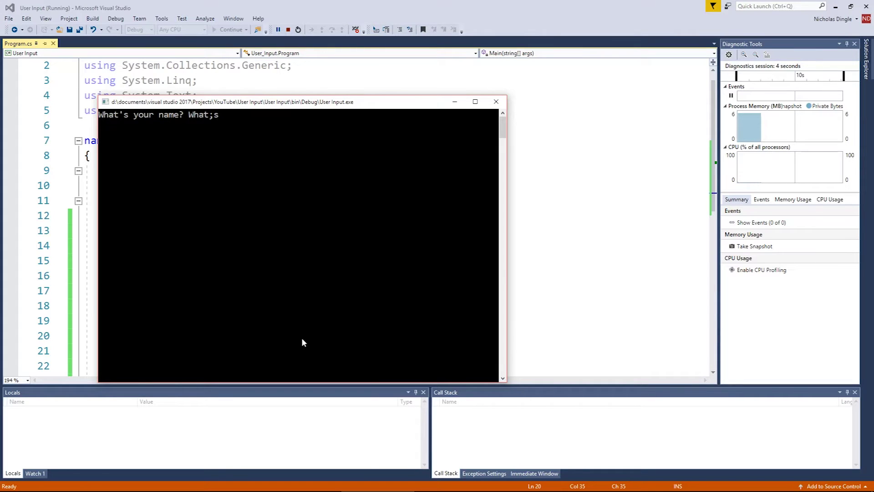
pyautogui.write('d o')
pyautogui.press('BackSpace')
pyautogui.press('BackSpace')
pyautogui.press('BackSpace')
pyautogui.write('do')
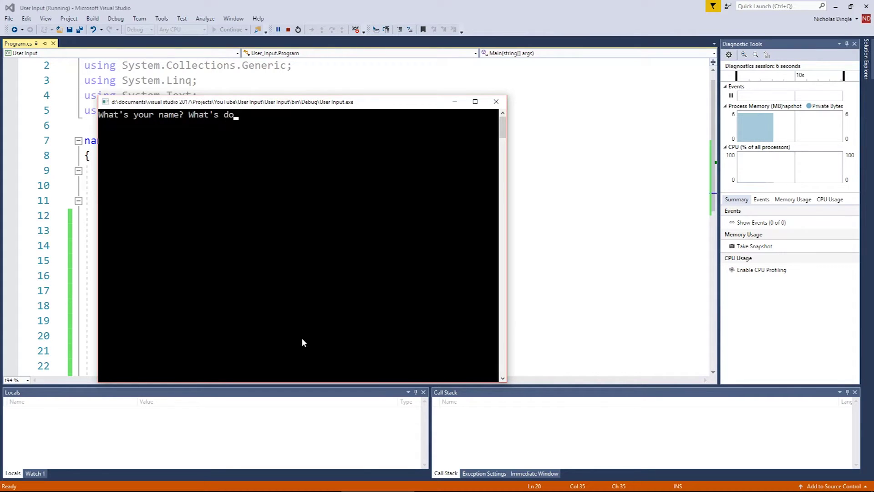
pyautogui.write('ing mate!!!')
pyautogui.press('Return')
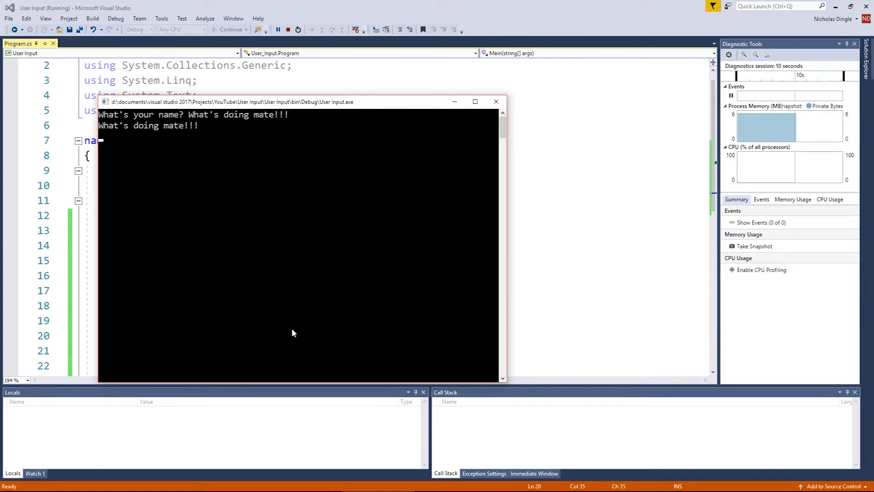
pyautogui.press('Return')
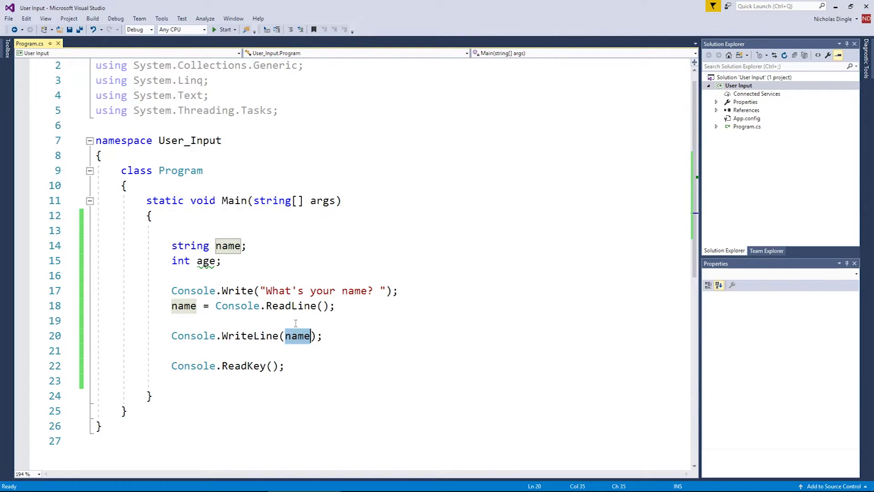
# Delete the Console.WriteLine(name); echo line, leaving line 20 empty
pyautogui.moveTo(321, 335); pyautogui.dragTo(154, 335)
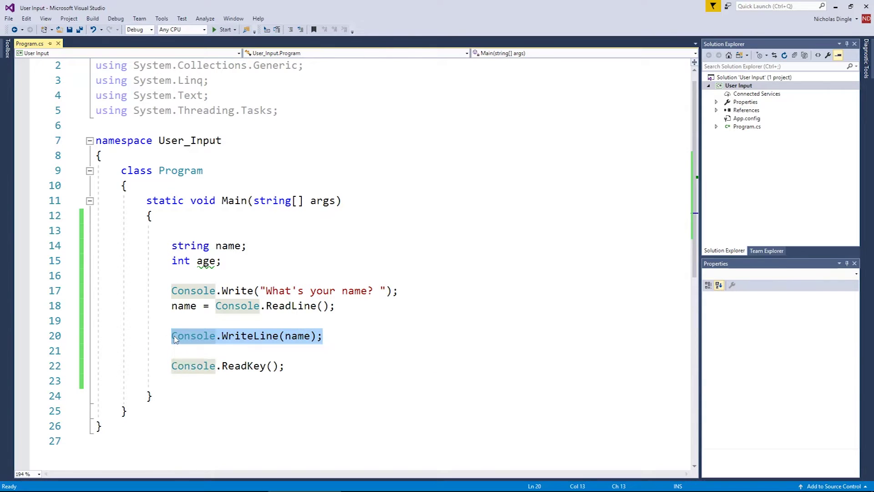
pyautogui.press('Delete')
pyautogui.moveTo(222, 260); pyautogui.dragTo(171, 260)
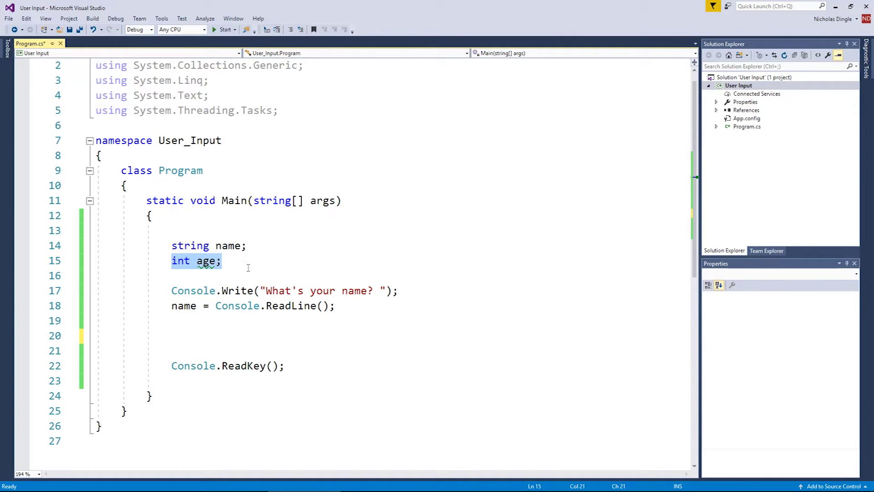
pyautogui.click(224, 336)
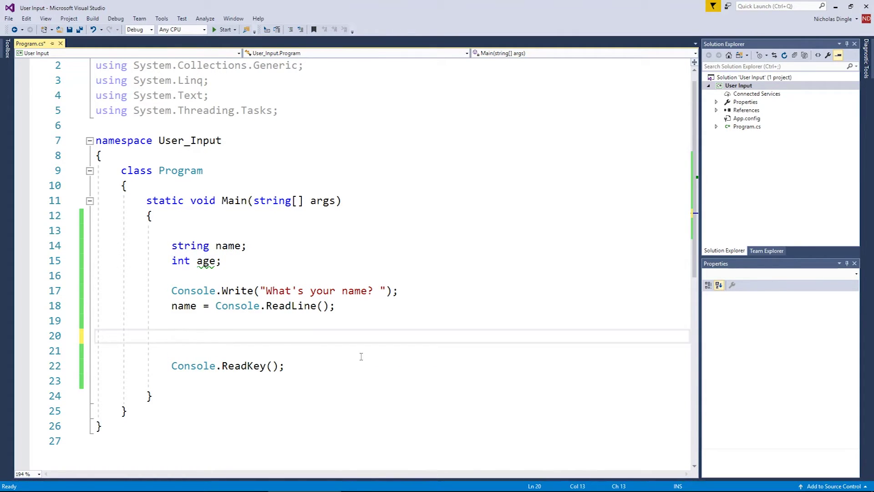
pyautogui.write('Console.write')
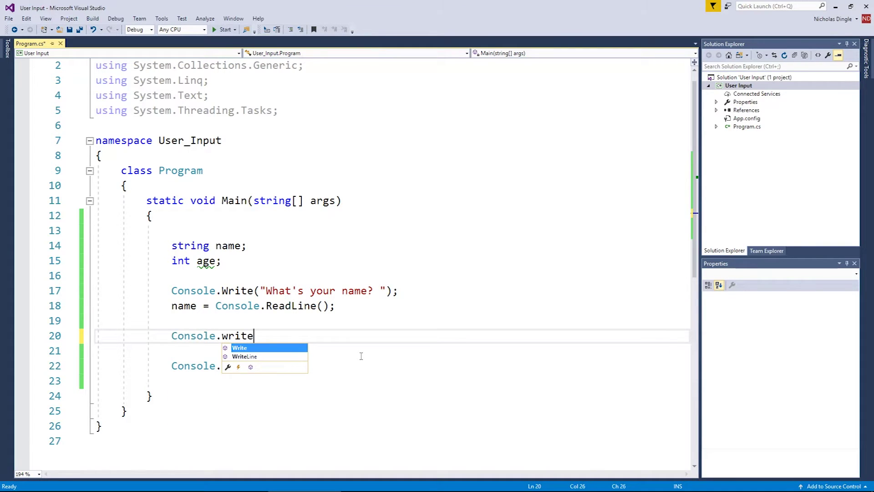
pyautogui.write('(')
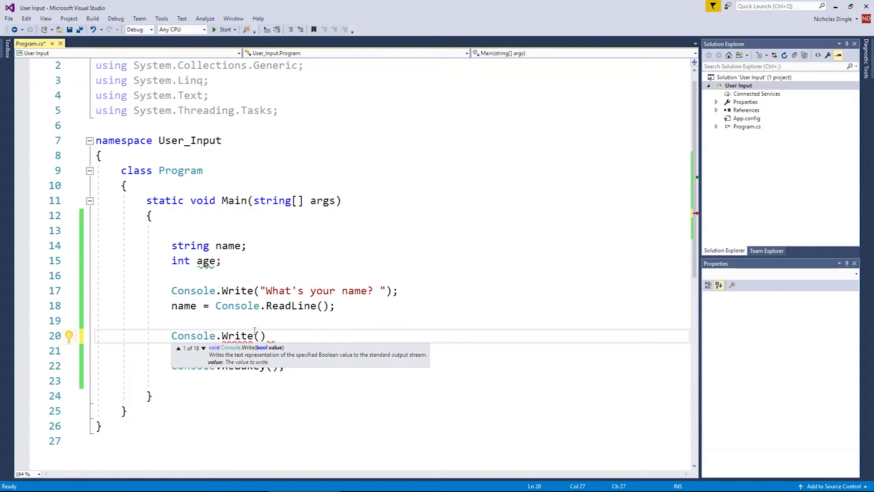
# Add a commented-out Console.Write() statement on line 20
pyautogui.doubleClick(238, 291)
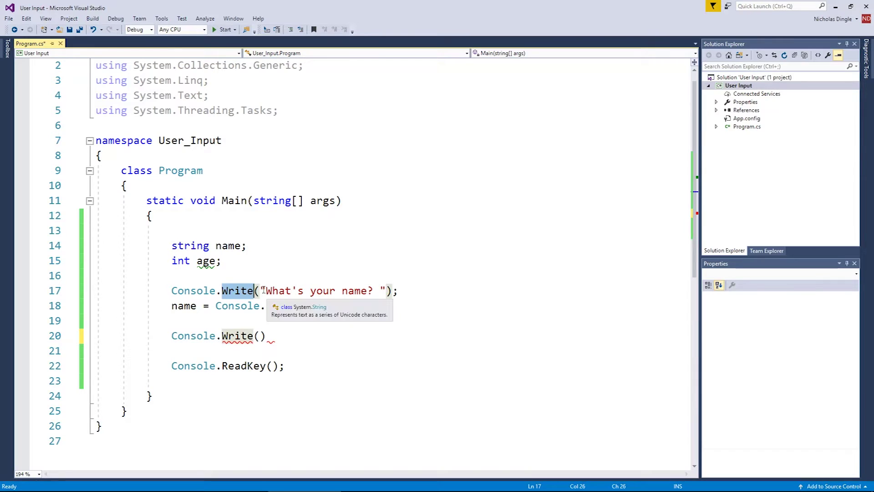
pyautogui.moveTo(262, 292); pyautogui.dragTo(389, 291)
pyautogui.click(376, 305)
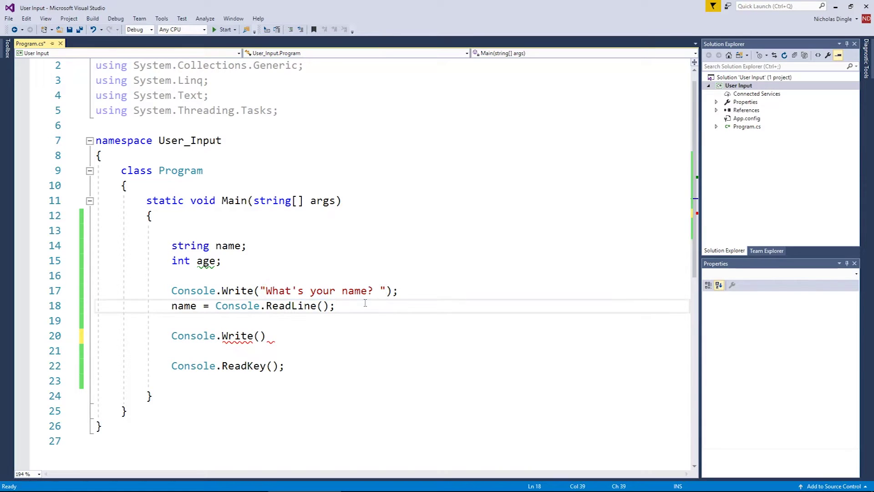
pyautogui.click(381, 290)
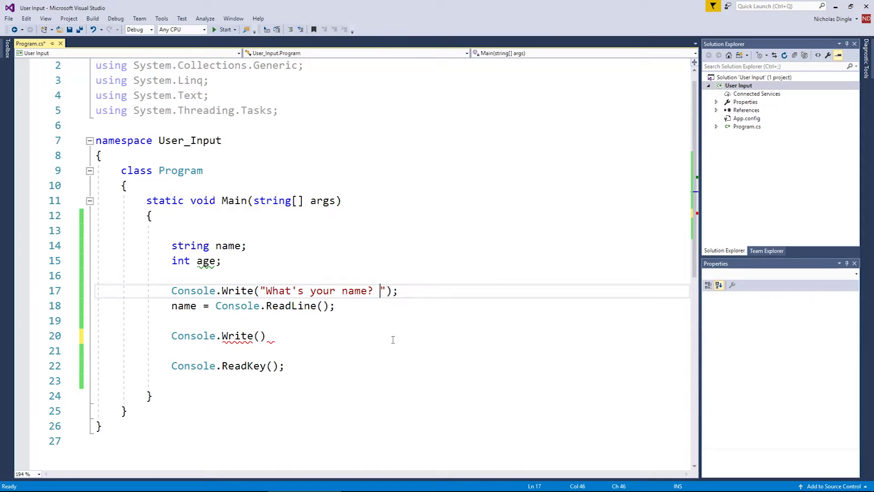
pyautogui.click(269, 335)
pyautogui.press('Home')
pyautogui.write('//')
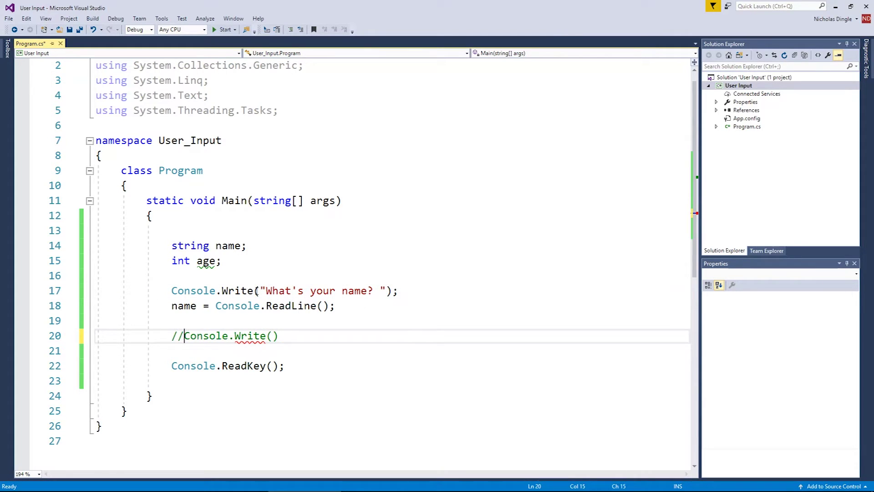
# Change the line 17 prompt to Console.WriteLine and run it to see the line break
pyautogui.click(253, 290)
pyautogui.write('Line')
pyautogui.click(284, 322)
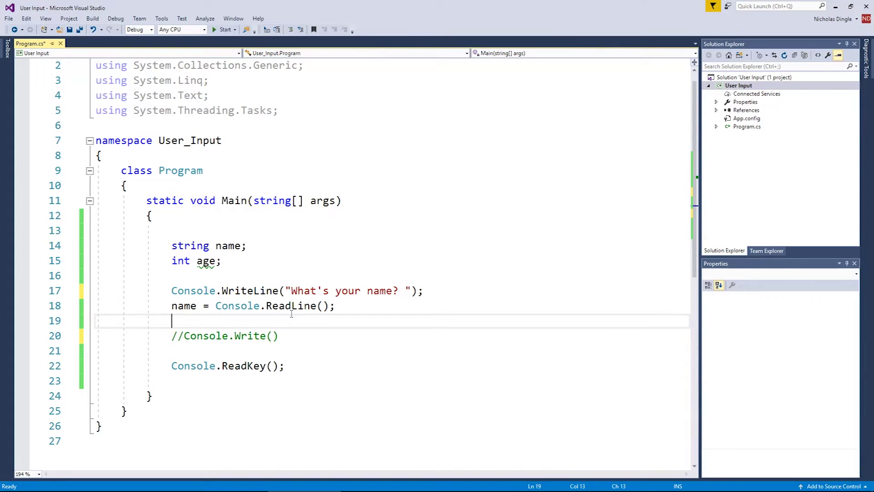
pyautogui.press('F5')
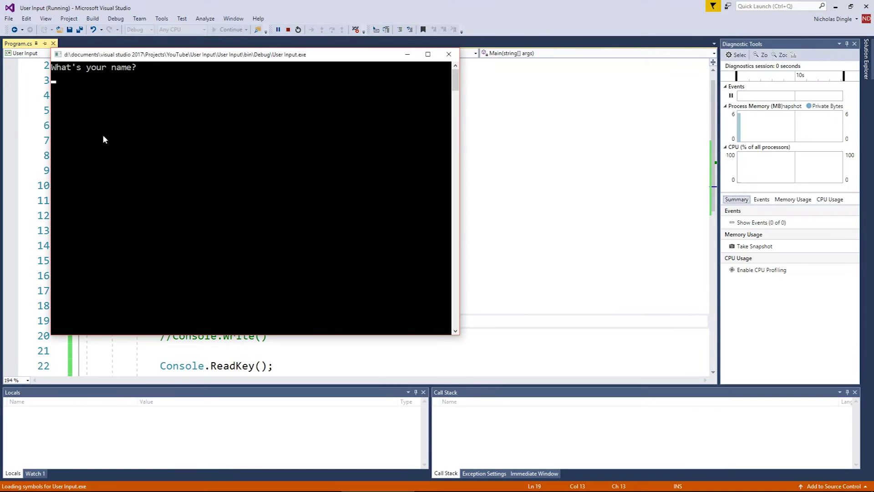
pyautogui.write('Dingle')
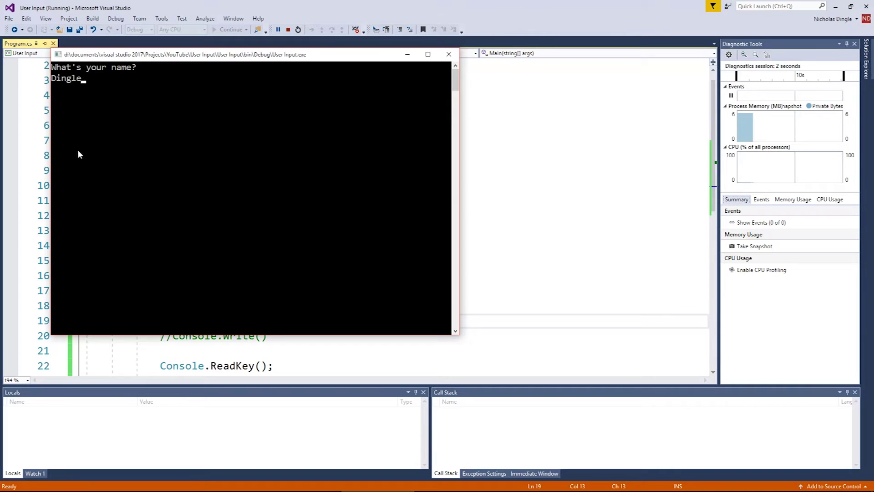
pyautogui.press('Return')
pyautogui.press('Return')
# Revert the prompt to Console.Write and rerun so replies stay on the same line
pyautogui.click(279, 290)
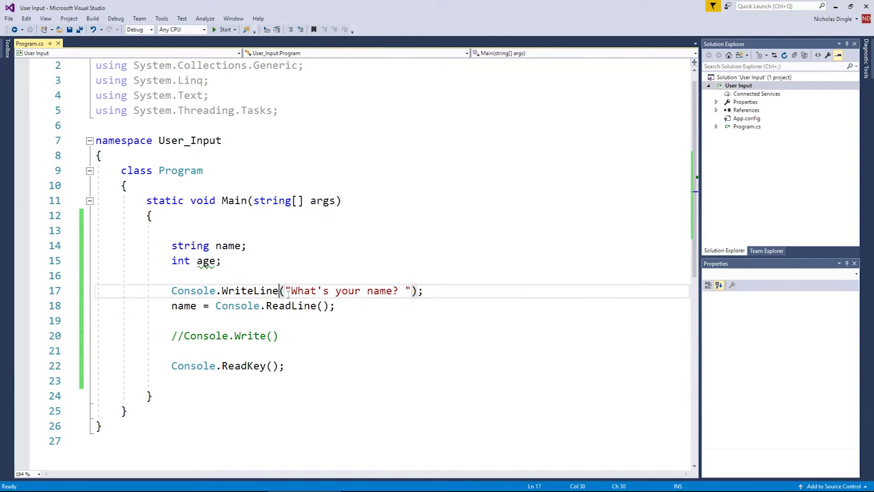
pyautogui.press('BackSpace')
pyautogui.press('BackSpace')
pyautogui.press('BackSpace')
pyautogui.press('F5')
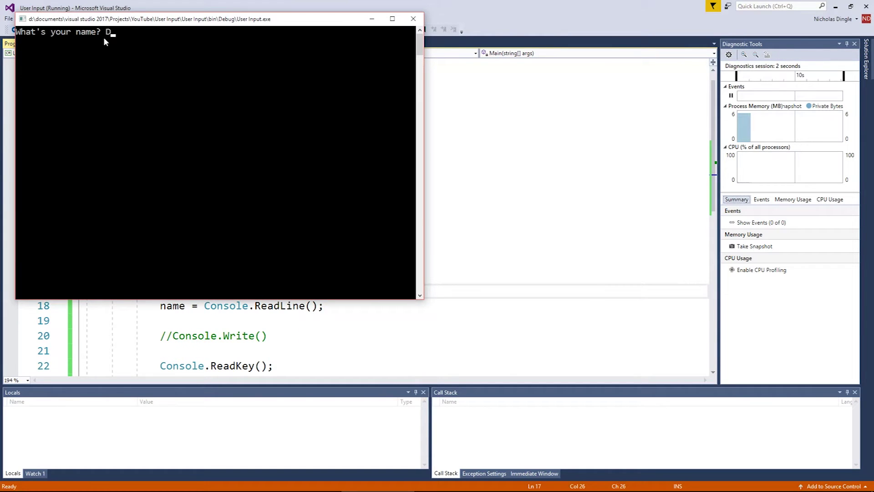
pyautogui.write('Dingle')
pyautogui.press('Return')
pyautogui.press('Return')
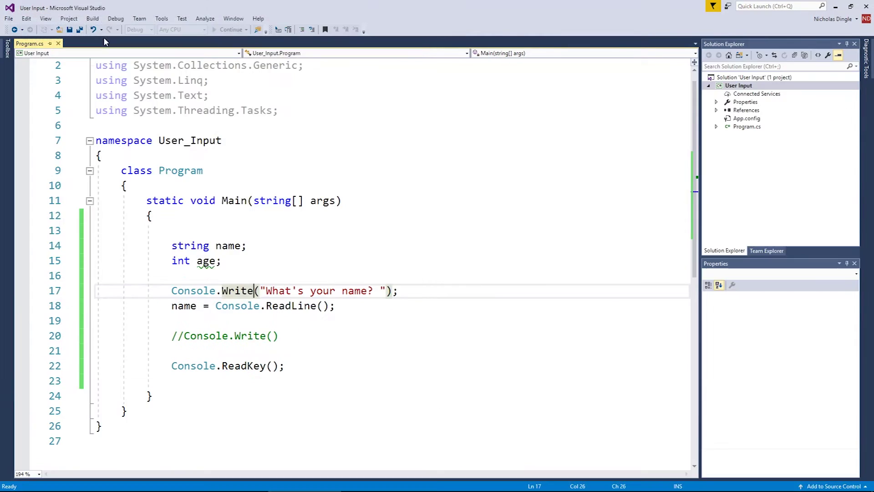
# Uncomment the Console.Write() statement on line 20
pyautogui.click(276, 336)
pyautogui.press('Home')
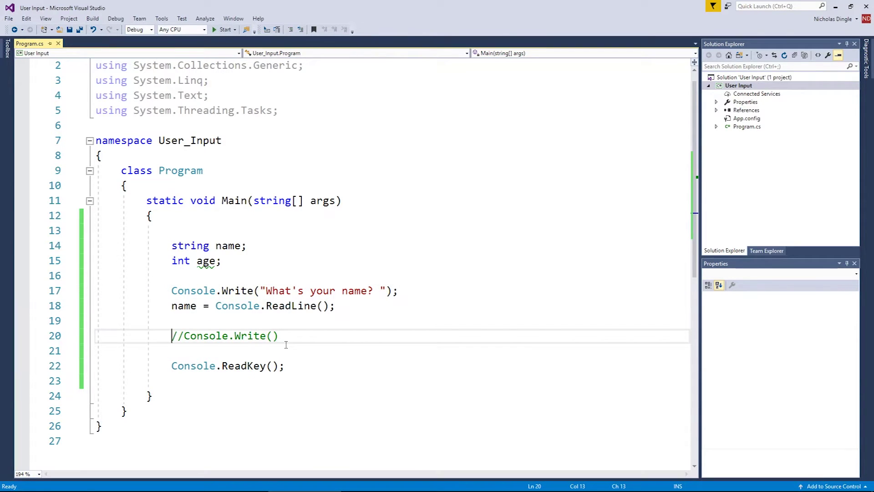
pyautogui.press('Delete')
pyautogui.press('Delete')
pyautogui.click(260, 336)
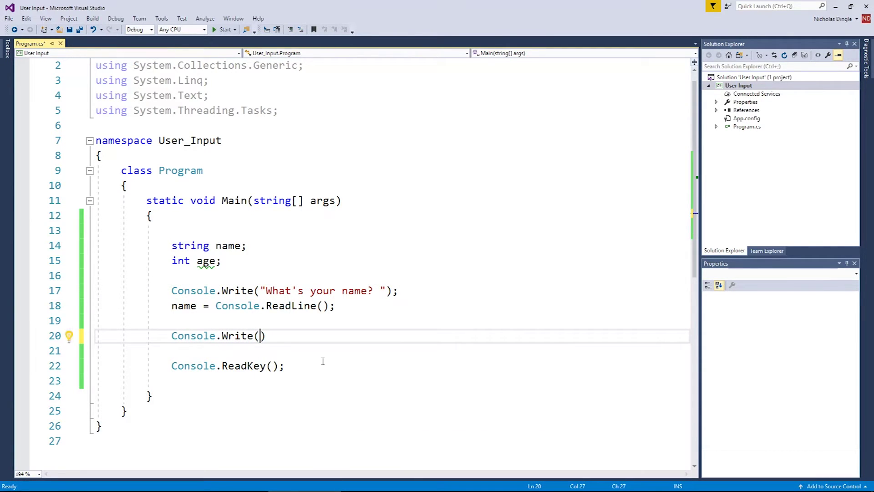
pyautogui.write('"What\'s')
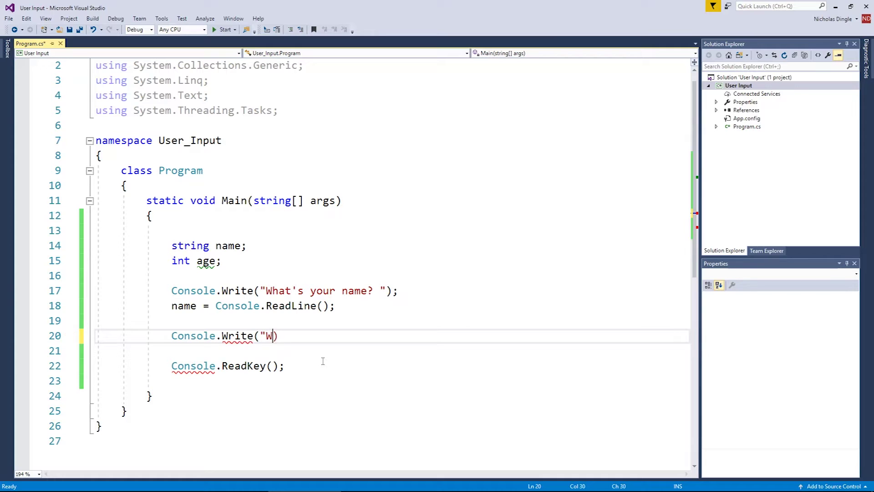
pyautogui.write(' your age?')
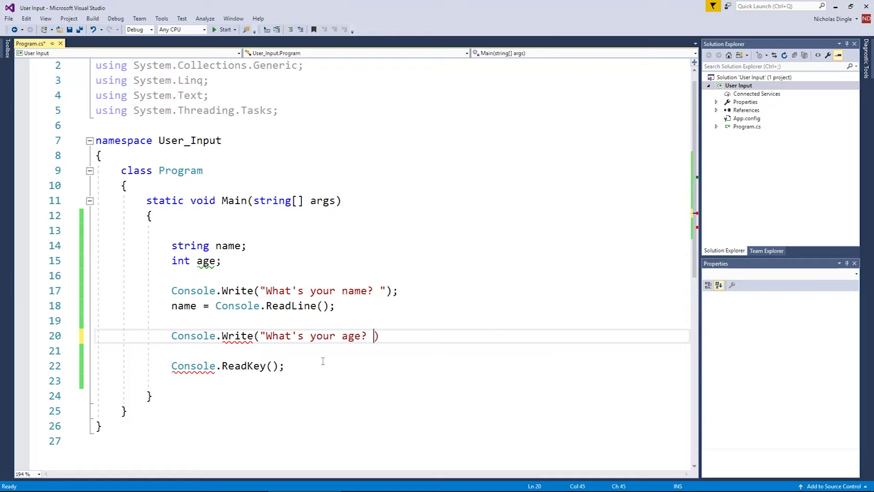
pyautogui.write('");')
# Close the age prompt string and add age = Console.ReadLine(); on line 21
pyautogui.press('Return')
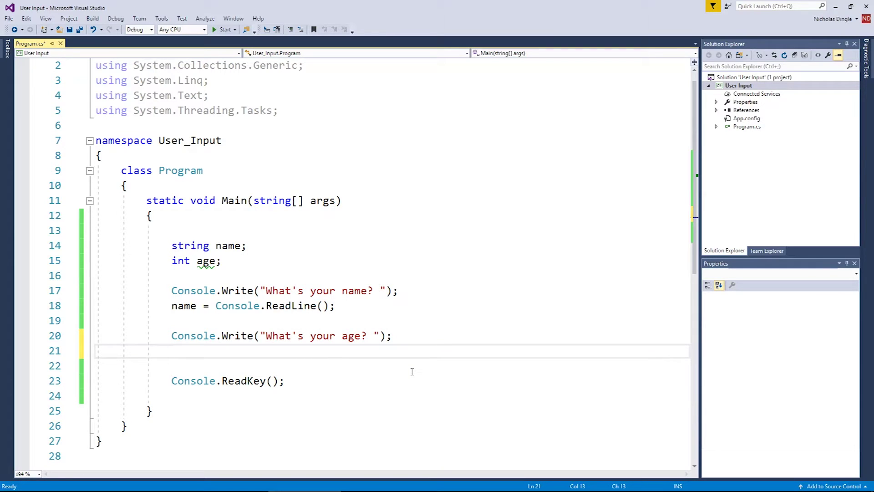
pyautogui.write('age = cons')
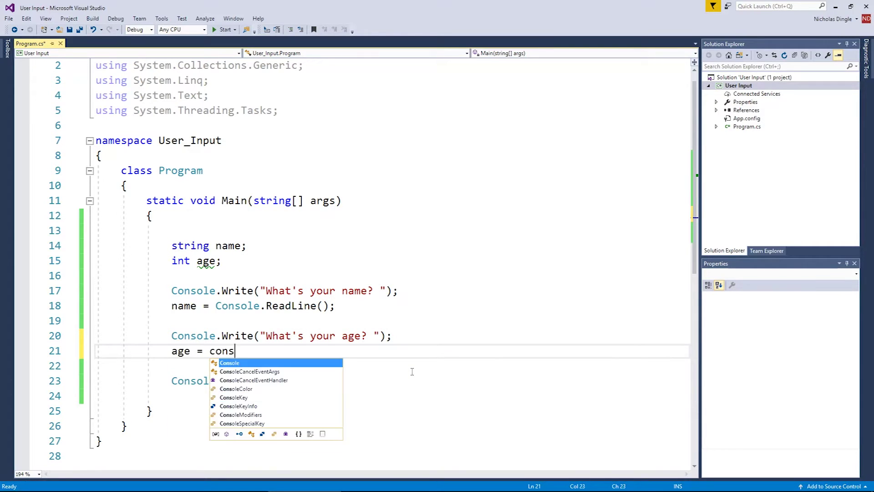
pyautogui.write('ole.readli')
pyautogui.press('Tab')
pyautogui.write('();')
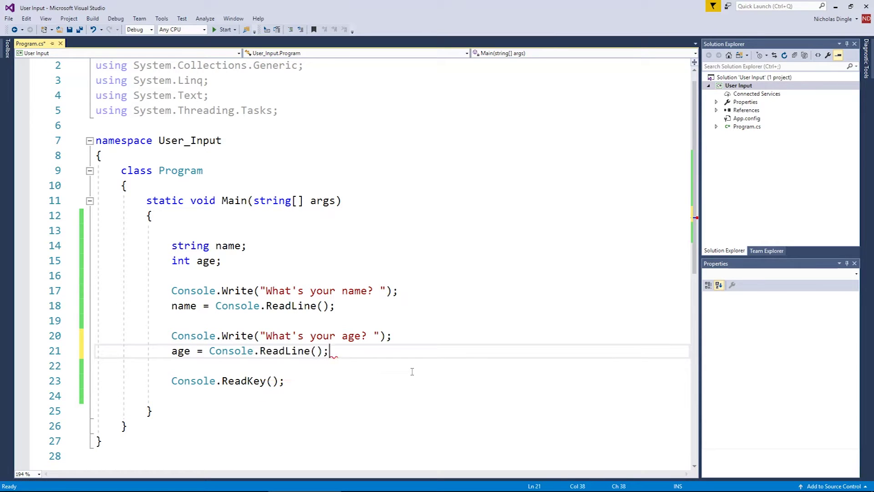
pyautogui.press('Return')
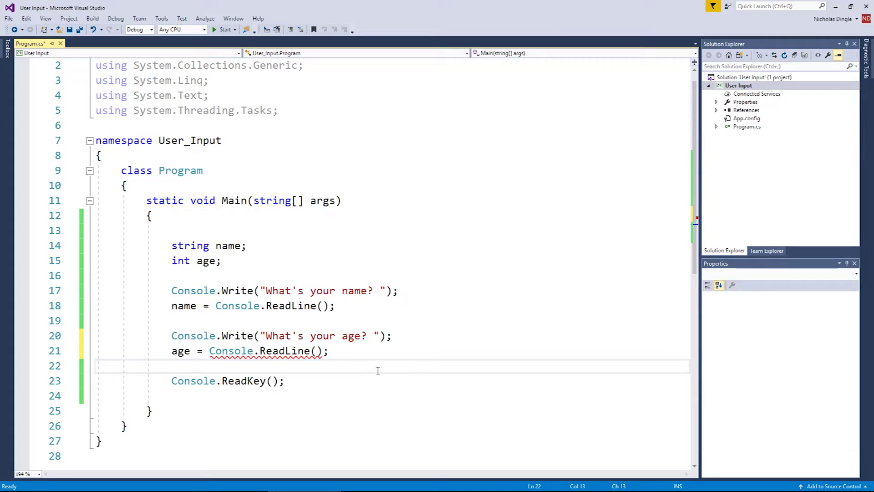
pyautogui.moveTo(285, 350)
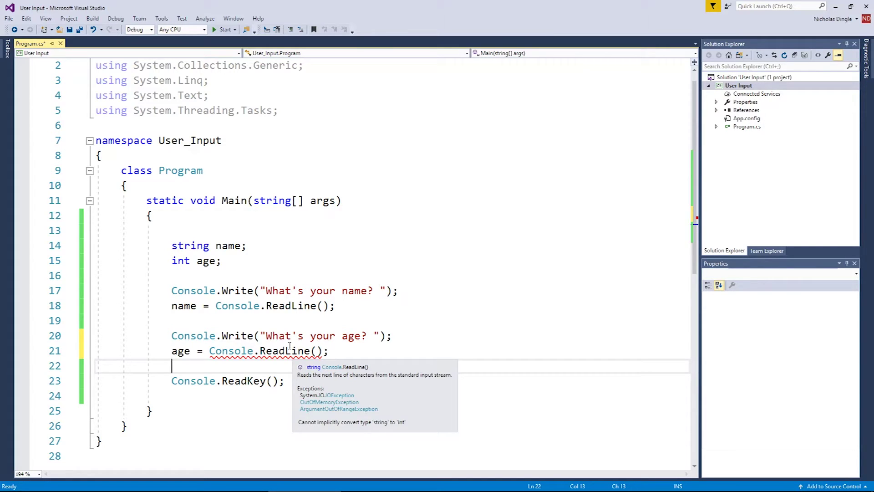
pyautogui.moveTo(209, 350); pyautogui.dragTo(322, 350)
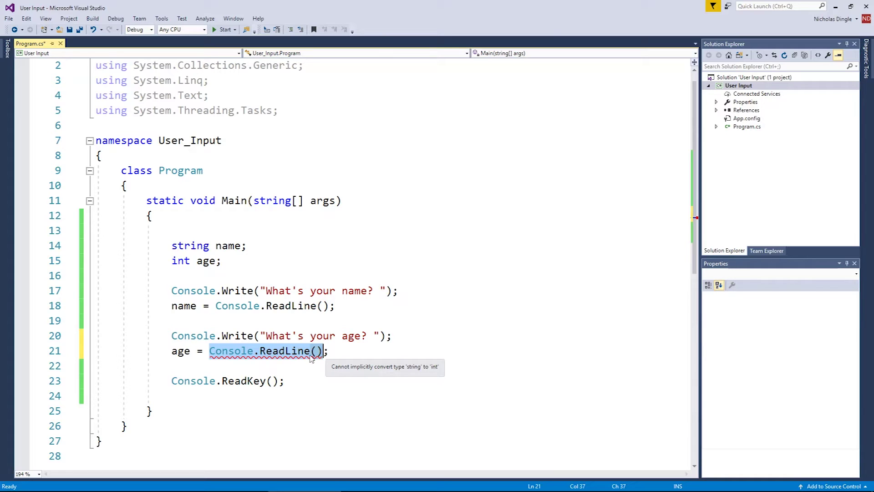
pyautogui.doubleClick(178, 350)
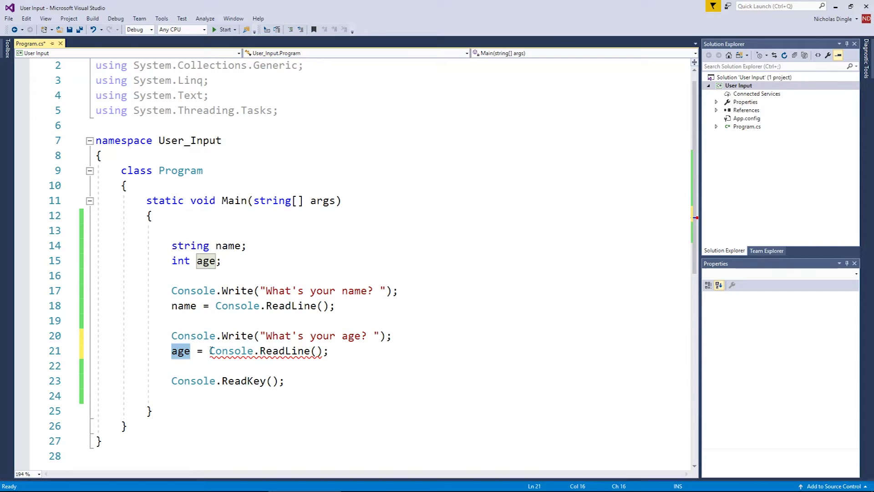
pyautogui.press('Right')
pyautogui.press('Right')
pyautogui.press('Right')
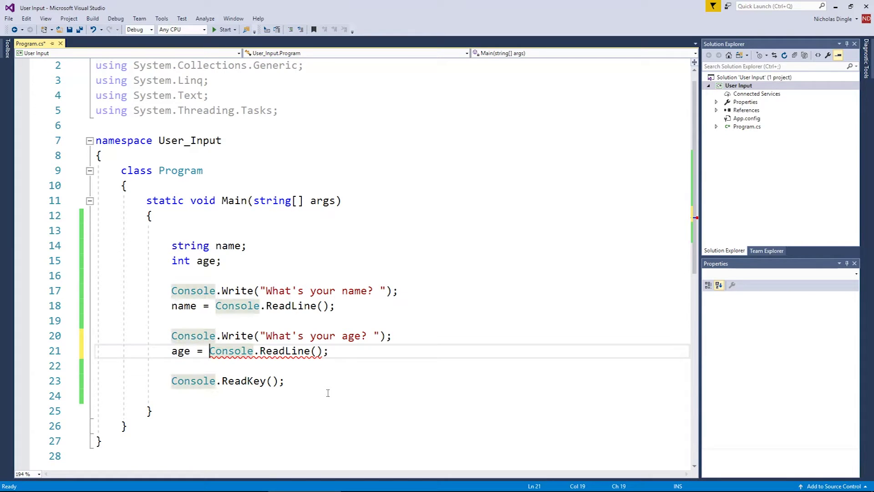
pyautogui.write('int')
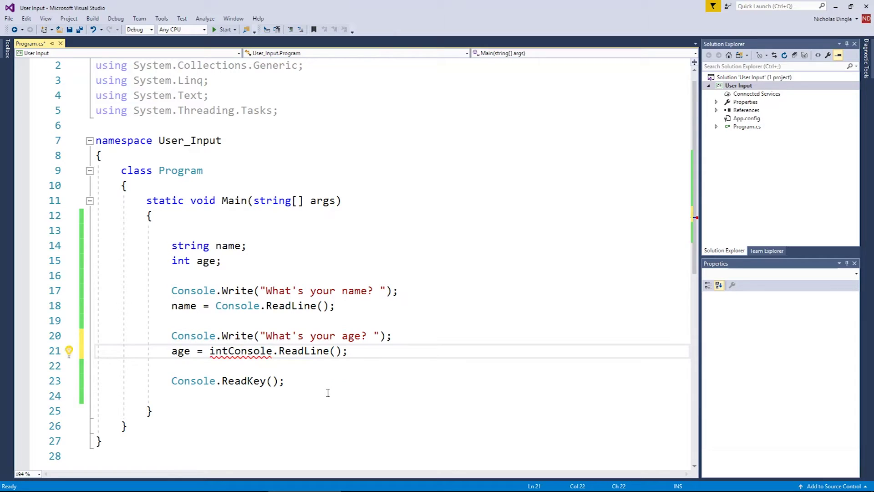
pyautogui.write('.Parse')
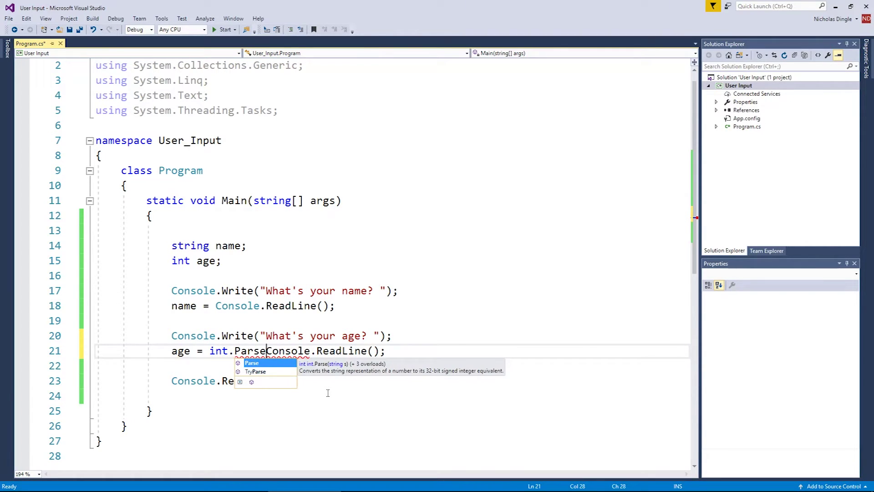
pyautogui.write('(')
# Change line 21 to age = int.Parse(Console.ReadLine()); so the reply becomes an int
pyautogui.click(386, 350)
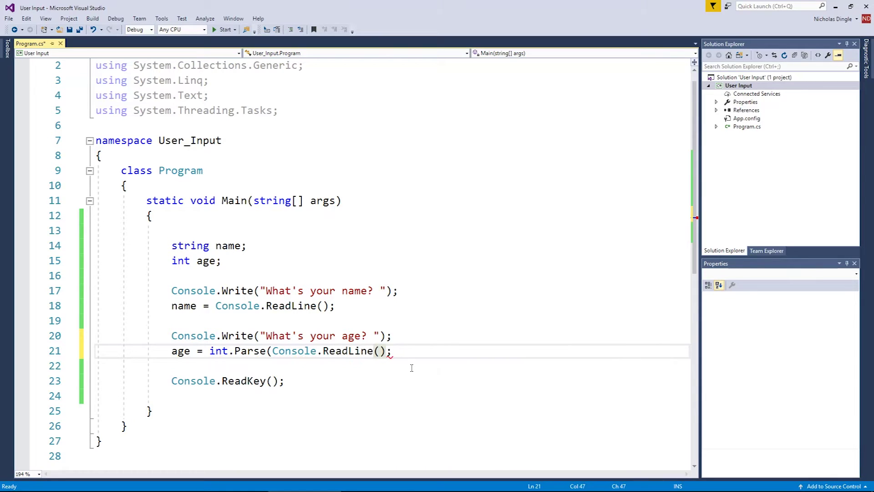
pyautogui.write(')')
pyautogui.click(409, 321)
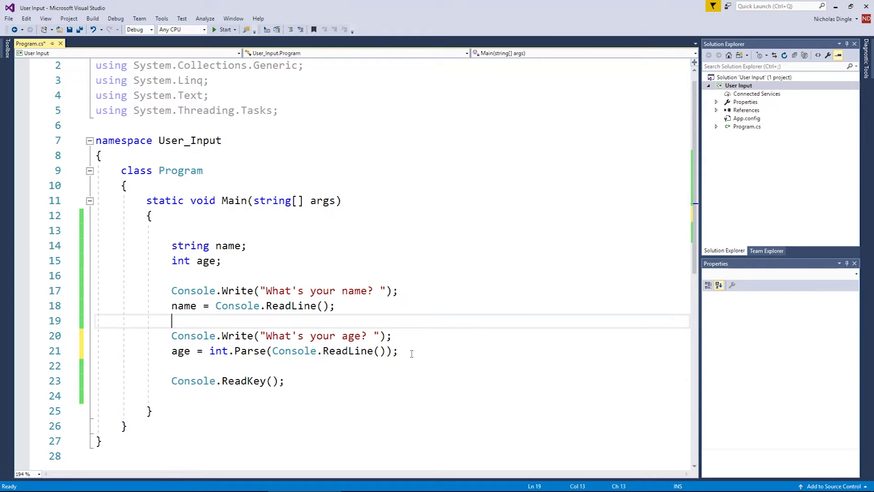
pyautogui.moveTo(274, 351); pyautogui.dragTo(388, 350)
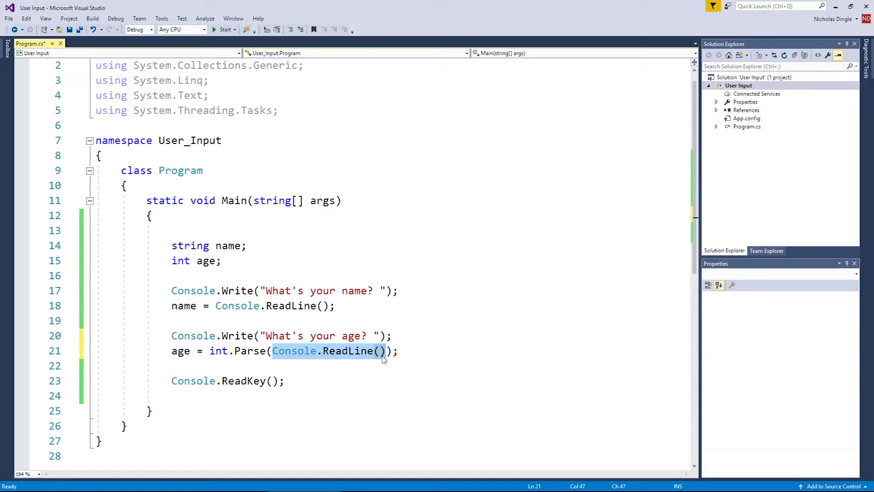
pyautogui.doubleClick(249, 350)
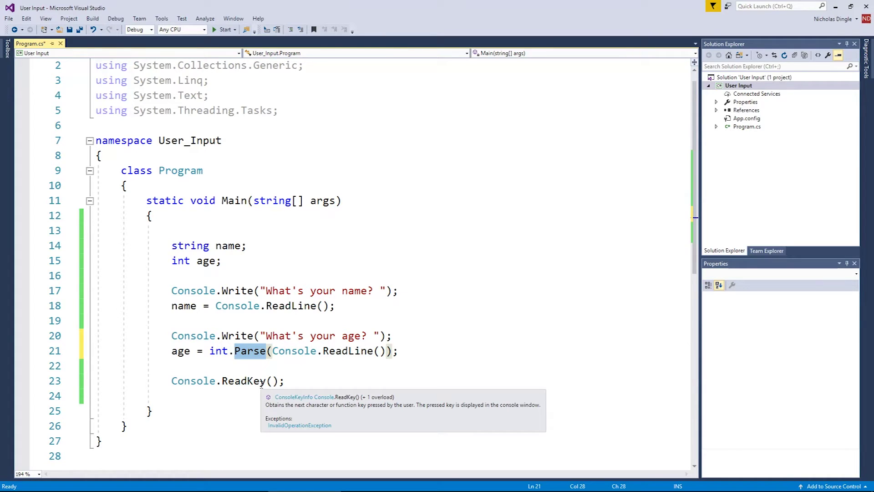
pyautogui.doubleClick(218, 350)
pyautogui.doubleClick(182, 351)
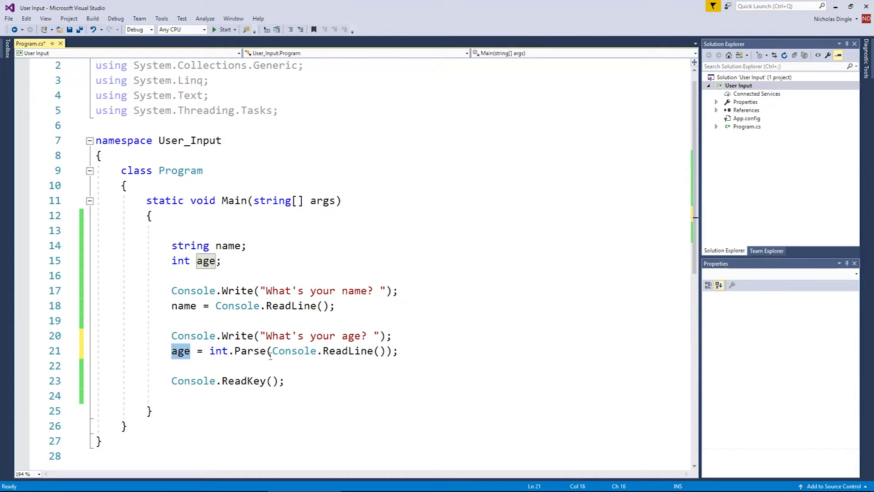
pyautogui.moveTo(249, 350)
pyautogui.click(232, 366)
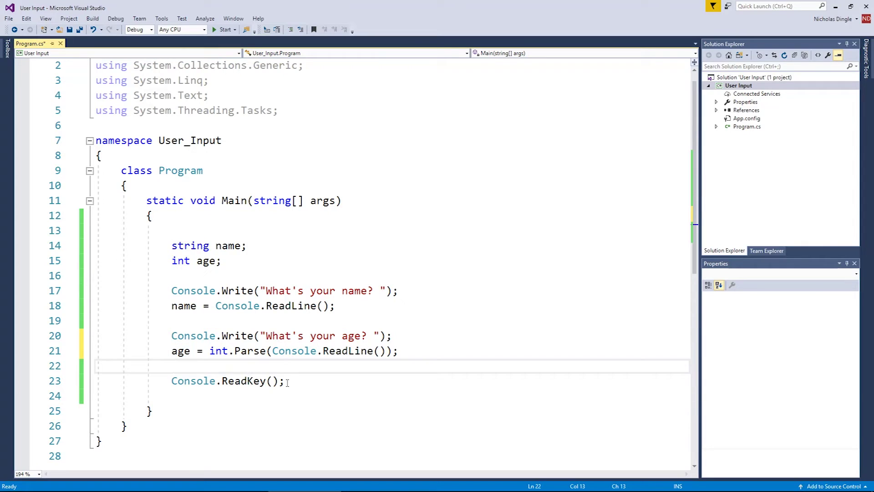
pyautogui.press('Return')
pyautogui.press('Return')
pyautogui.write('conso.wr')
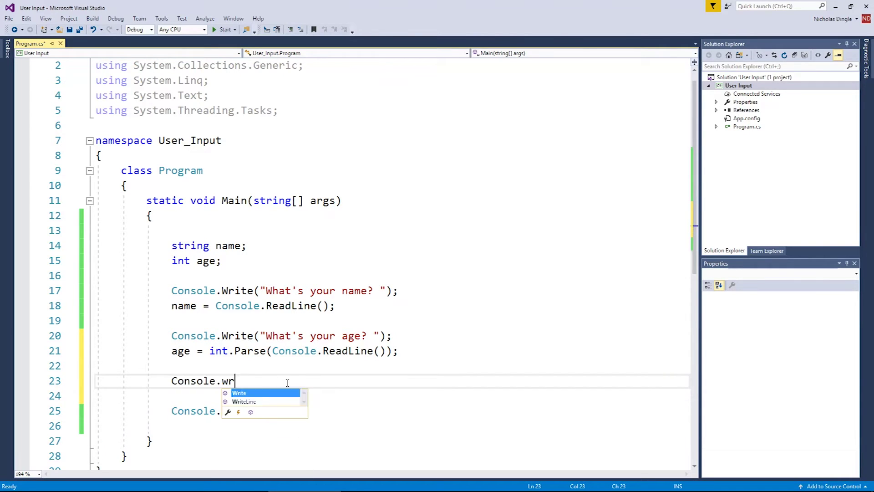
pyautogui.write('ikte')
# Add Console.WriteLine(age); on line 23
pyautogui.press('Escape')
pyautogui.press('Down')
pyautogui.press('Down')
pyautogui.click(286, 381)
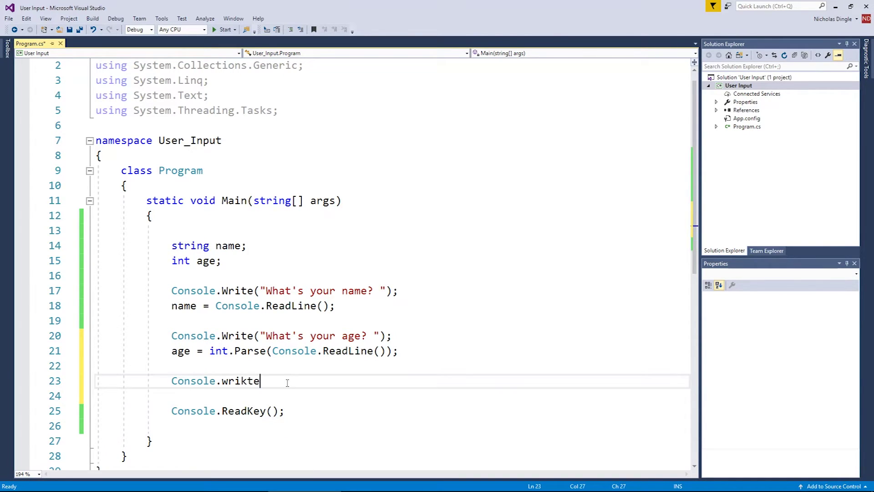
pyautogui.press('BackSpace')
pyautogui.press('BackSpace')
pyautogui.press('BackSpace')
pyautogui.write('/.')
pyautogui.press('BackSpace')
pyautogui.press('BackSpace')
pyautogui.write('.wr')
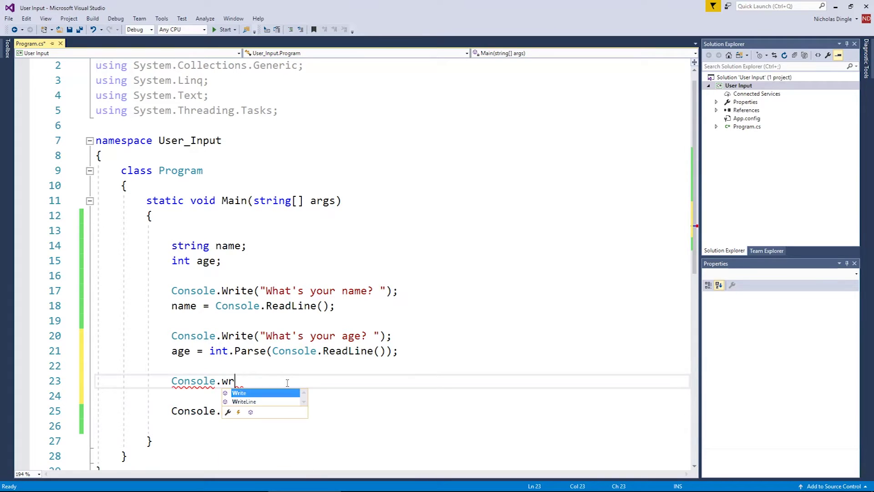
pyautogui.press('Down')
pyautogui.press('Tab')
pyautogui.write('(age);')
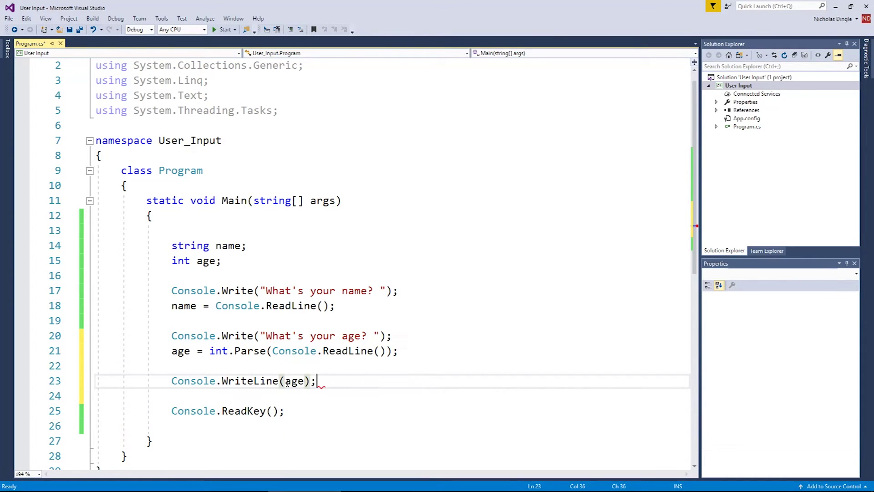
# Run the program, enter a name and 53, and confirm the age is echoed
pyautogui.press('F5')
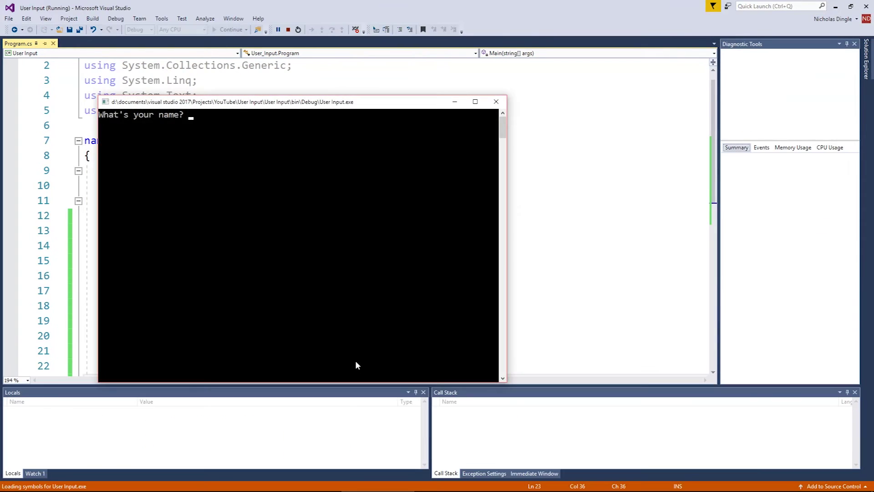
pyautogui.write('Dingle')
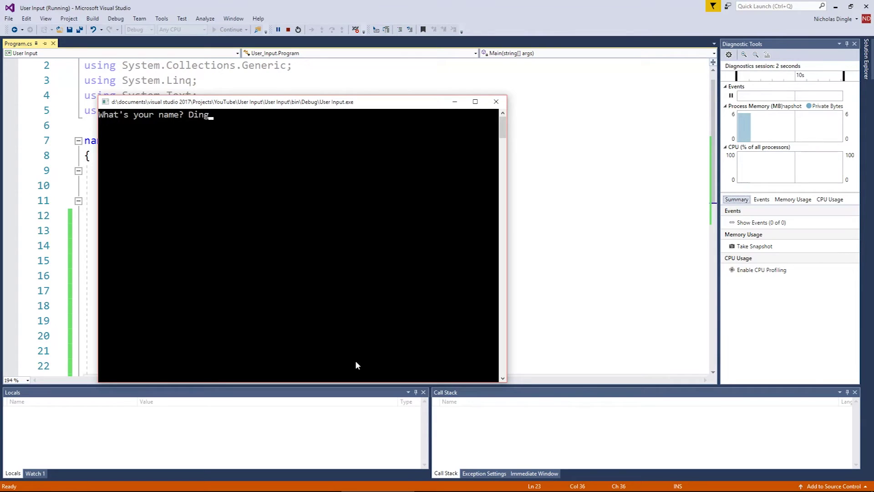
pyautogui.press('Return')
pyautogui.write('53')
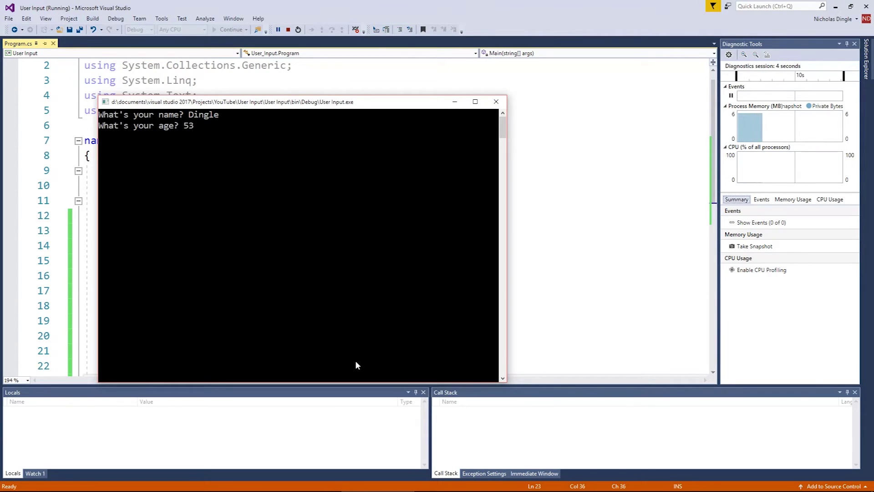
pyautogui.press('Return')
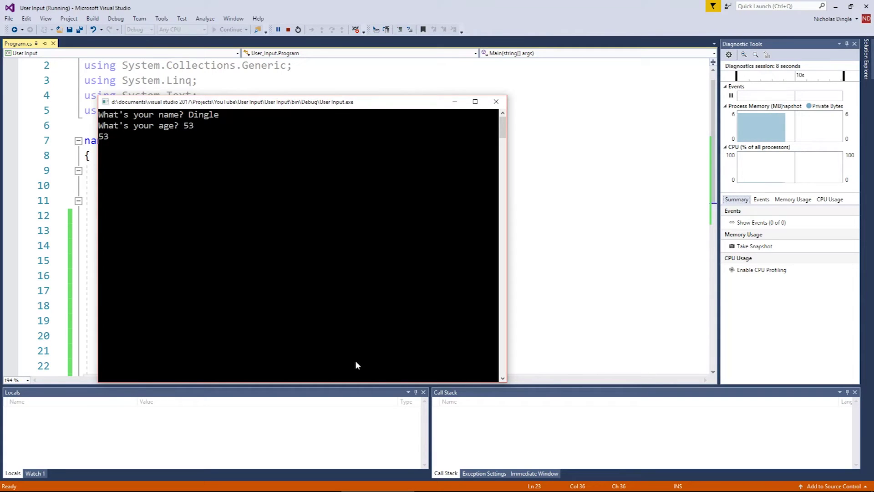
pyautogui.press('Return')
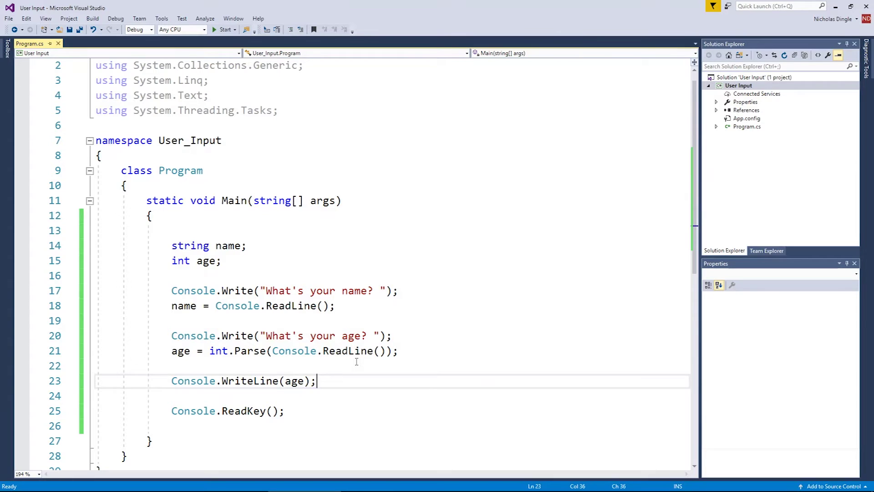
# Complete the greeting "Hello {name} you don't look a day over {age}" and save Program.cs
pyautogui.doubleClick(295, 381)
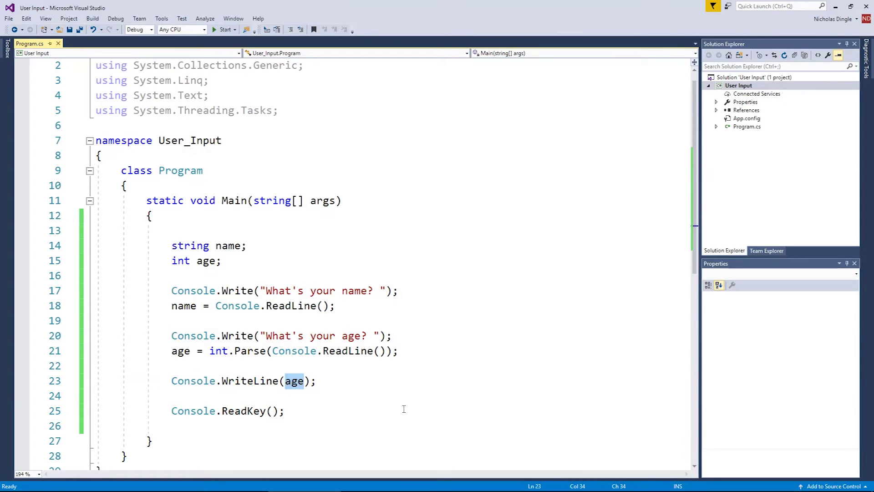
pyautogui.write('$"')
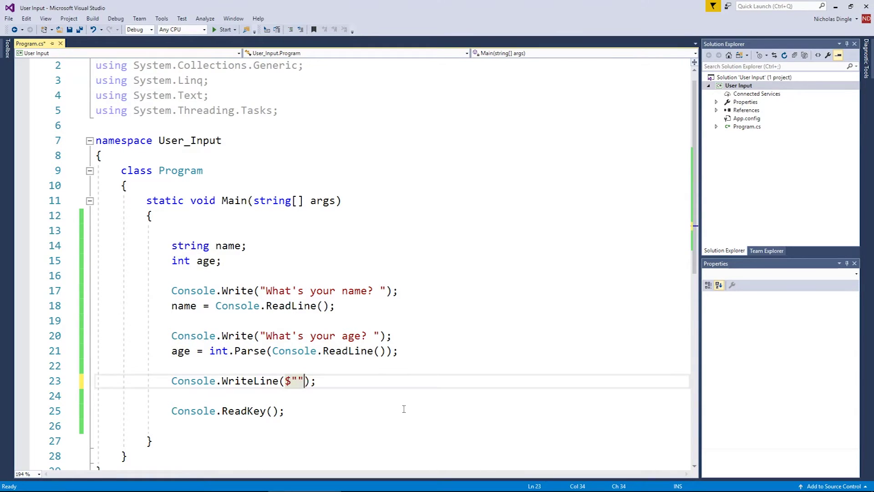
pyautogui.write('Hello {nae')
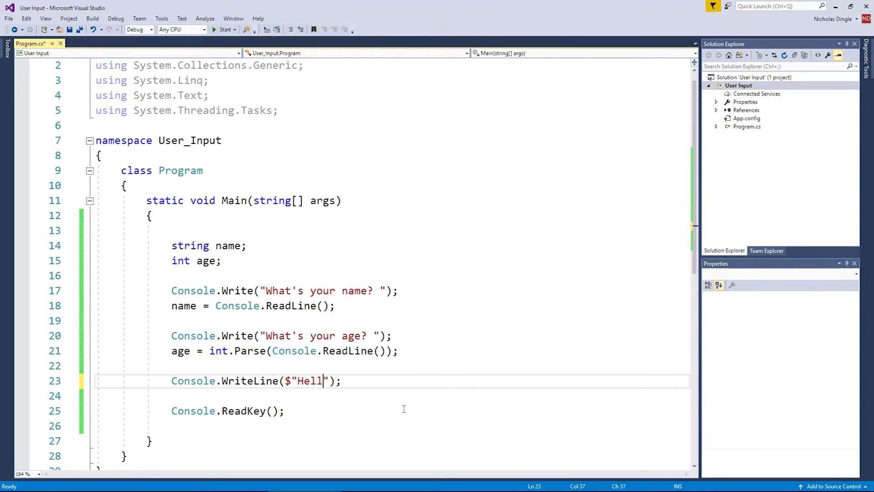
pyautogui.press('BackSpace')
pyautogui.write('me}')
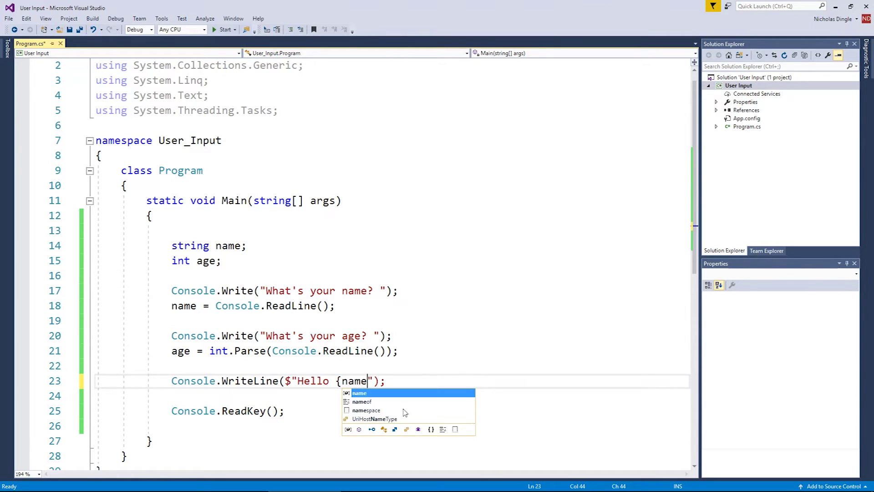
pyautogui.write(" you don't l")
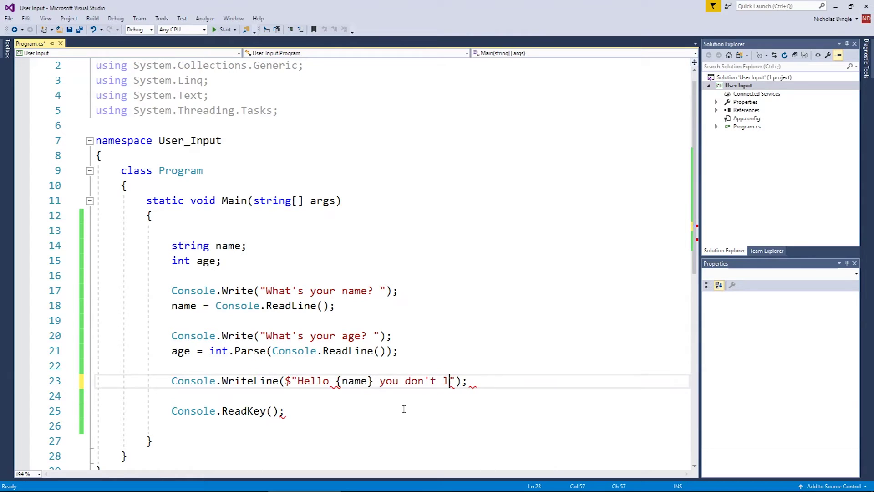
pyautogui.write('ook a day over ')
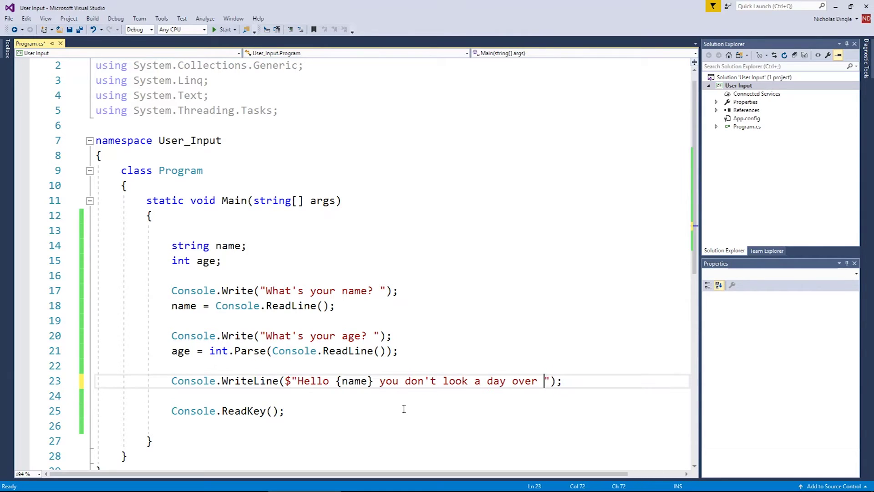
pyautogui.write('{age}')
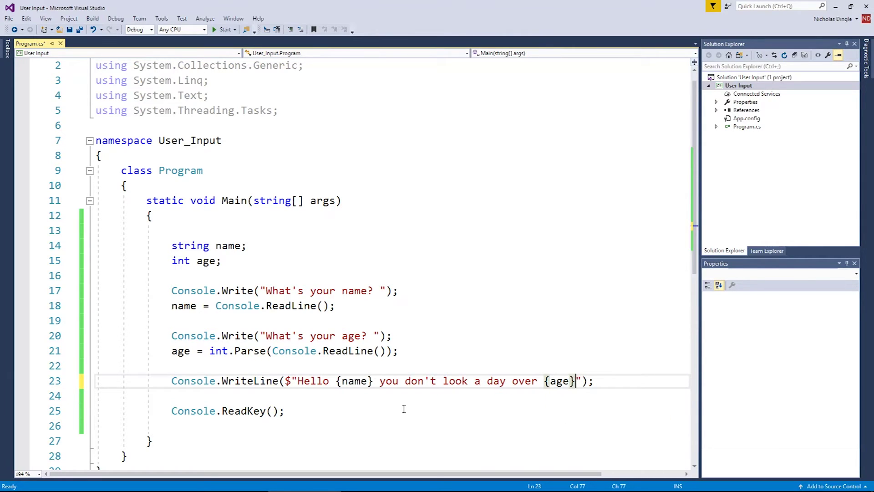
pyautogui.hotkey('ctrl', 's')
# Run the program, enter Dingle and 53, and see the greeting "Hello Dingle you don't look a day over 53"
pyautogui.press('F5')
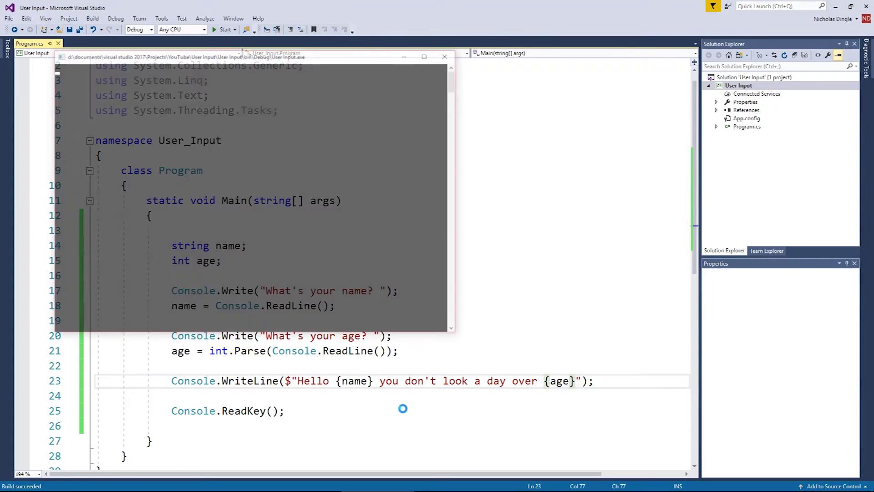
pyautogui.write('Dingle')
pyautogui.press('Return')
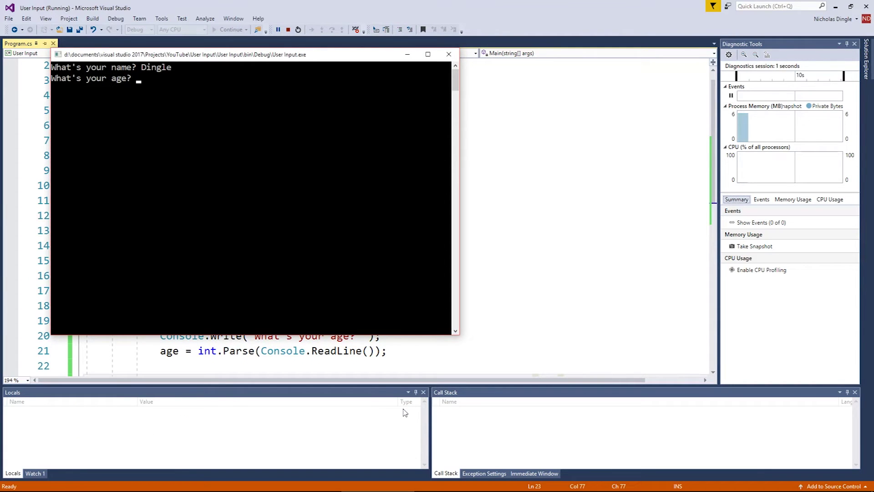
pyautogui.write('53')
pyautogui.press('Return')
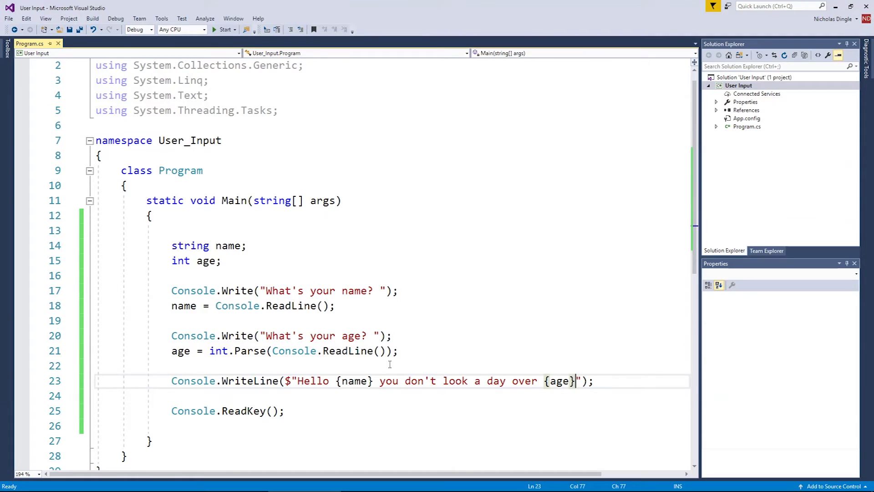
pyautogui.scroll(-2, 390, 364)
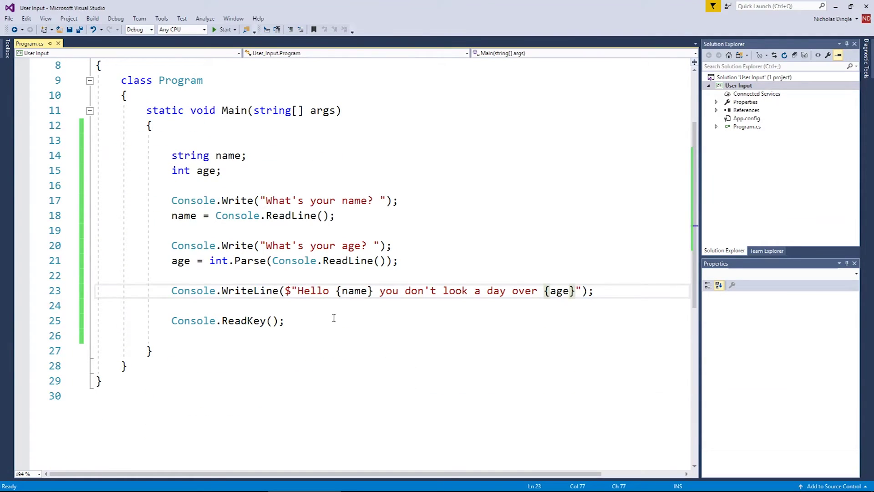
# Add Console.WriteLine("Select from the following: ") after the greeting and duplicate it
pyautogui.press('Down')
pyautogui.press('Return')
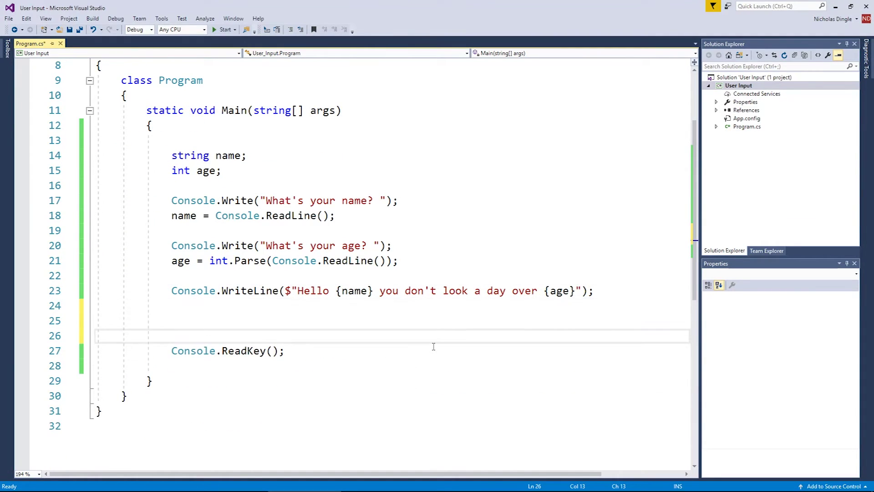
pyautogui.press('Return')
pyautogui.write('console')
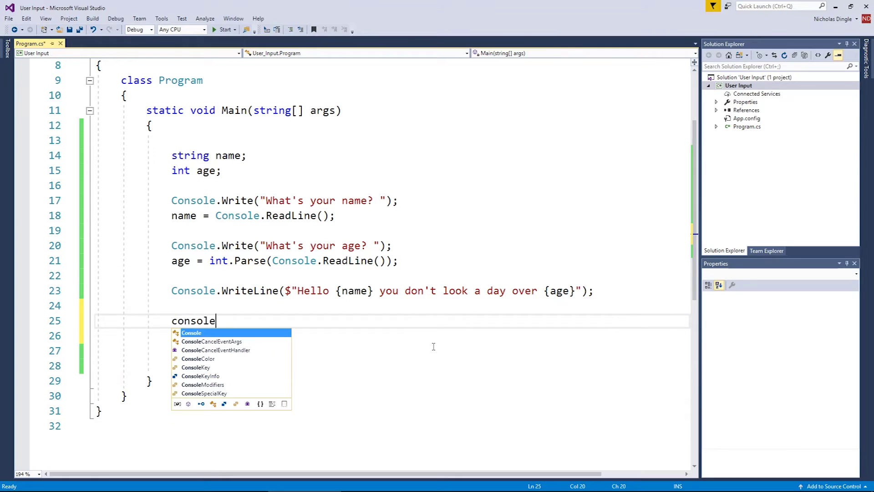
pyautogui.write('.writelin')
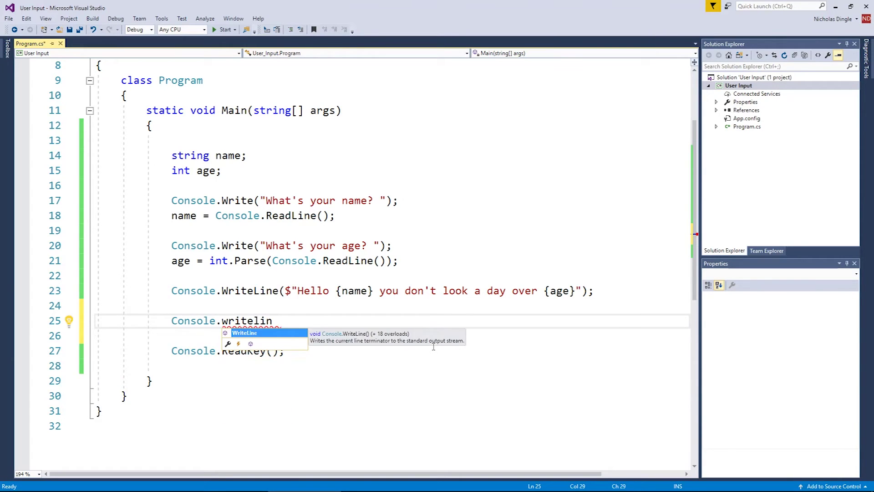
pyautogui.write('e("Select from t')
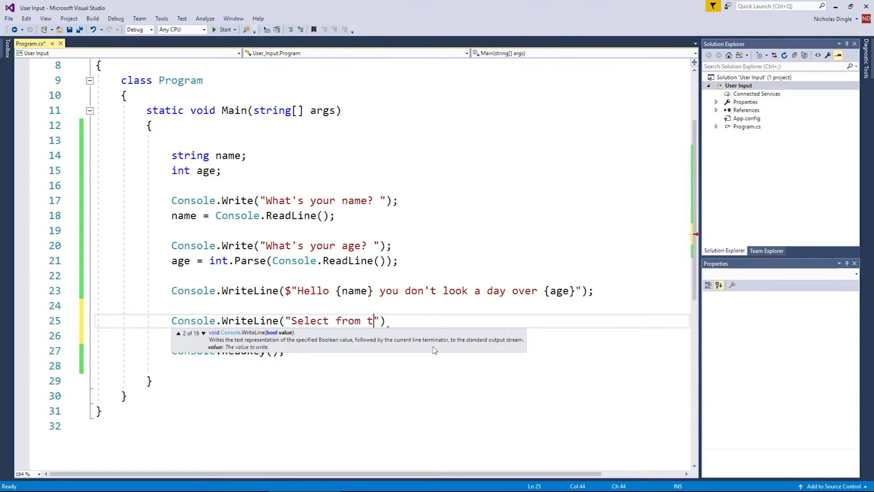
pyautogui.write('he following: ')
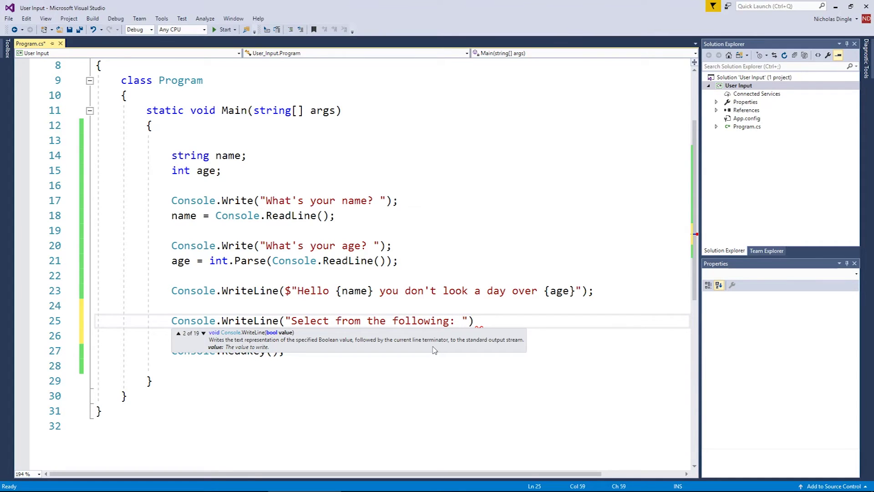
pyautogui.write(');')
pyautogui.hotkey('ctrl', 'd')
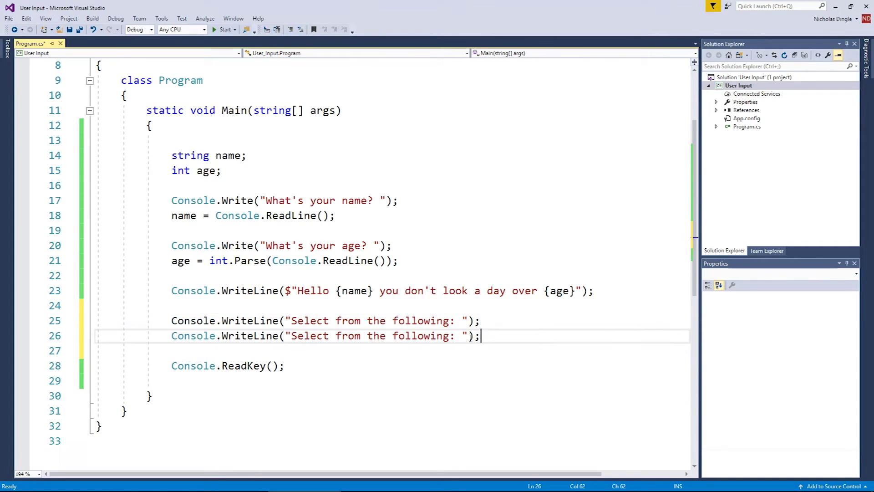
pyautogui.press('Left')
pyautogui.press('Left')
pyautogui.press('Left')
pyautogui.hotkey('ctrl', 'shift', 'Left')
pyautogui.hotkey('ctrl', 'shift', 'Left')
pyautogui.hotkey('ctrl', 'shift', 'Left')
pyautogui.hotkey('ctrl', 'shift', 'Left')
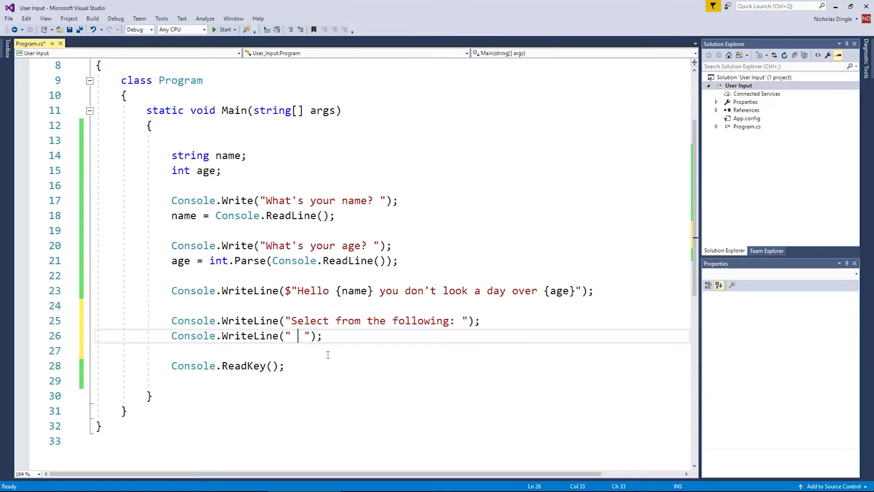
pyautogui.write('(A) Apple')
# Edit the copied lines into the options " (A) Apple " and " (B) Banana "
pyautogui.hotkey('ctrl', 'd')
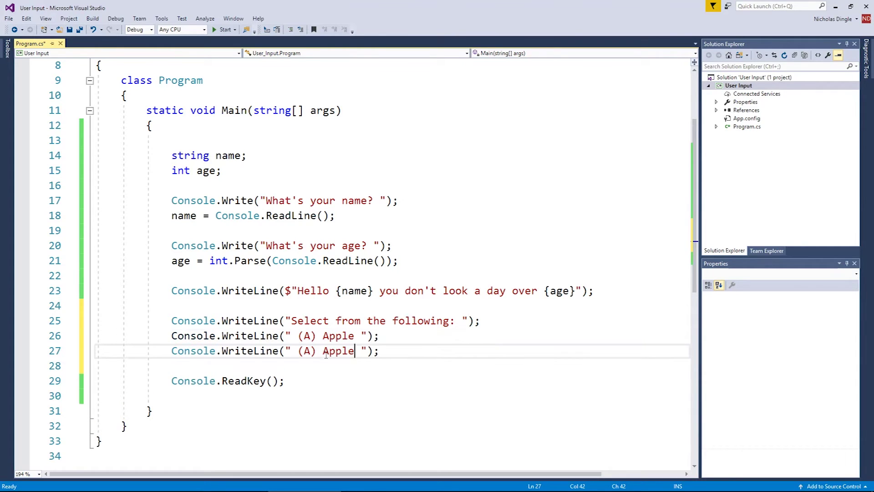
pyautogui.click(325, 350)
pyautogui.press('BackSpace')
pyautogui.write('B')
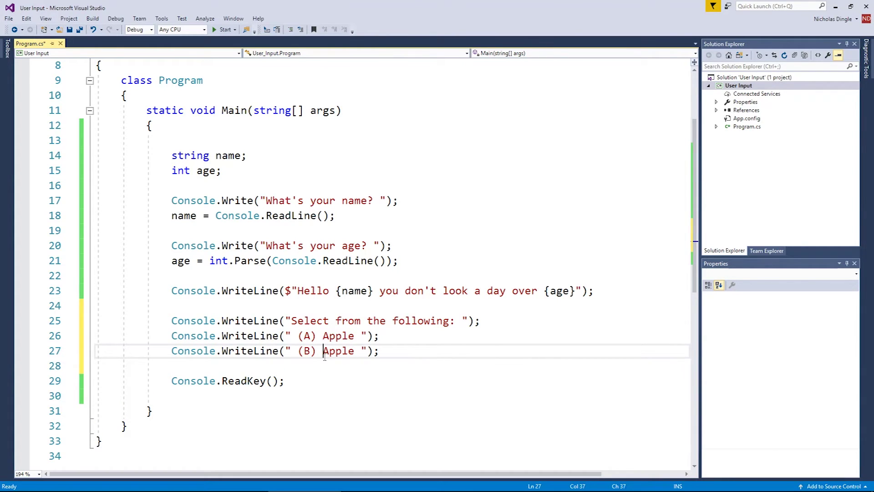
pyautogui.doubleClick(335, 350)
pyautogui.write('Banan')
pyautogui.write('a')
pyautogui.doubleClick(306, 335)
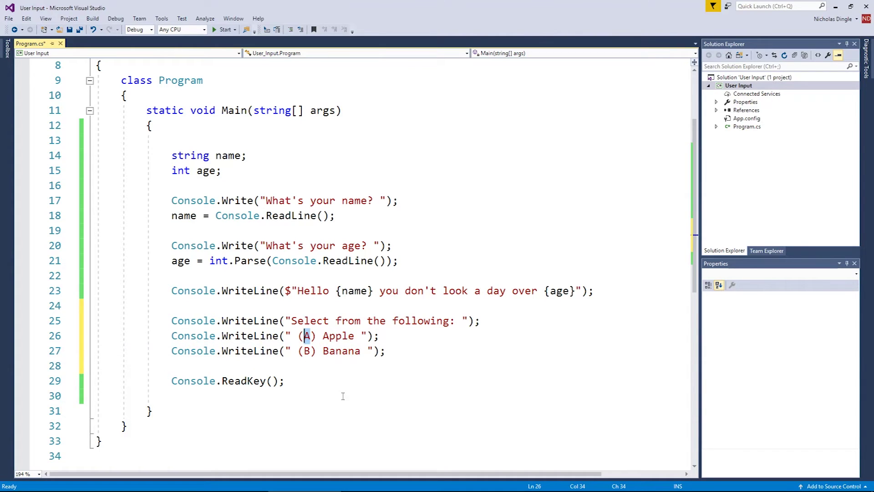
# Point out the ReadLine and ReadKey calls, then add two blank lines below the fruit menu
pyautogui.doubleClick(347, 260)
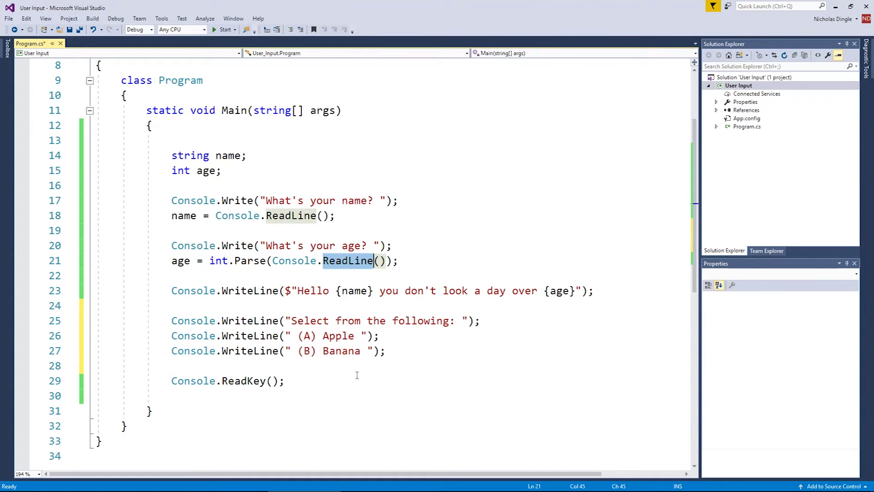
pyautogui.doubleClick(242, 380)
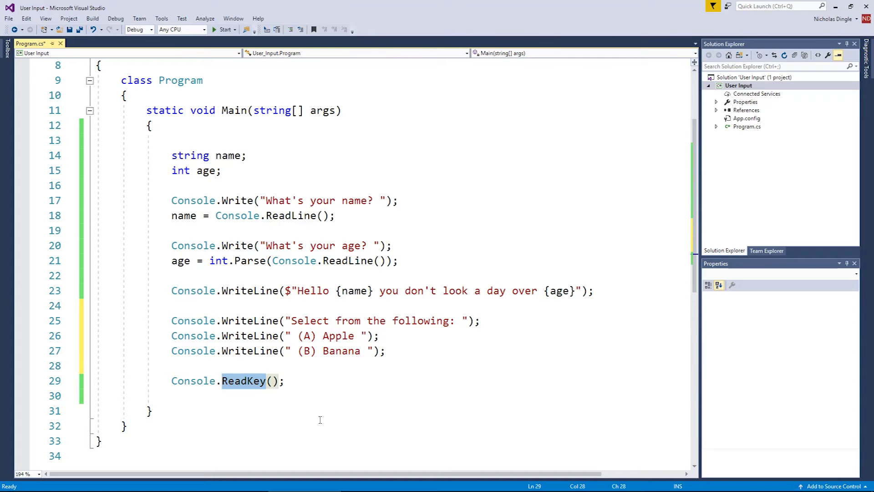
pyautogui.moveTo(285, 380); pyautogui.dragTo(156, 388)
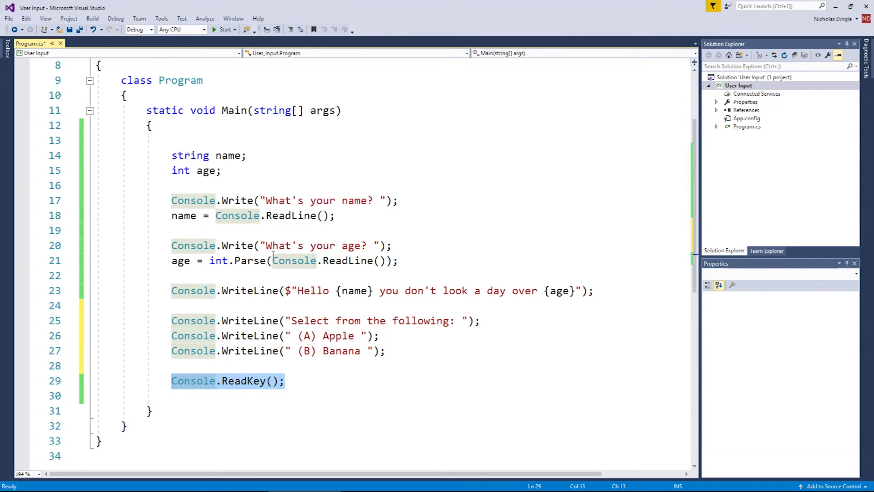
pyautogui.moveTo(323, 260); pyautogui.dragTo(388, 260)
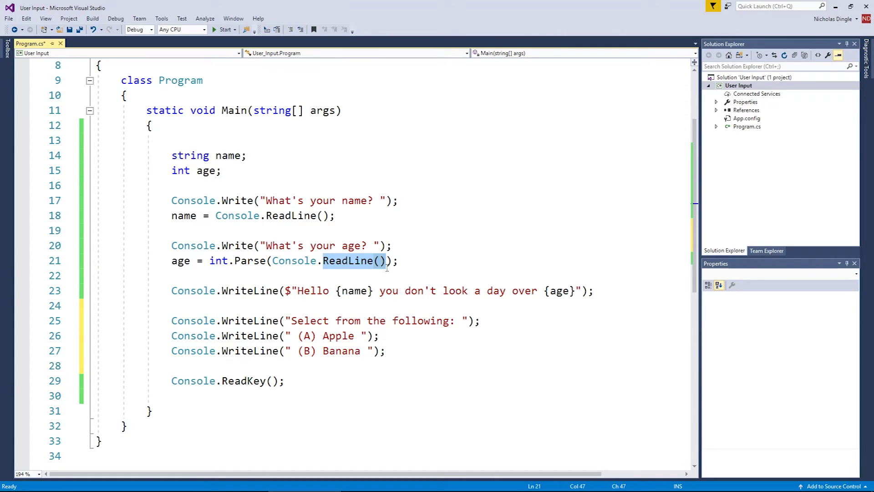
pyautogui.click(299, 367)
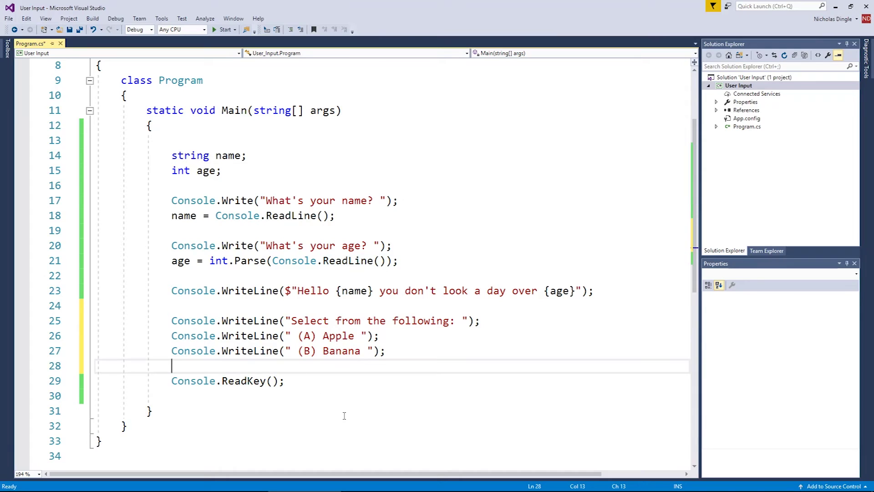
pyautogui.press('Return')
pyautogui.press('Return')
pyautogui.press('Up')
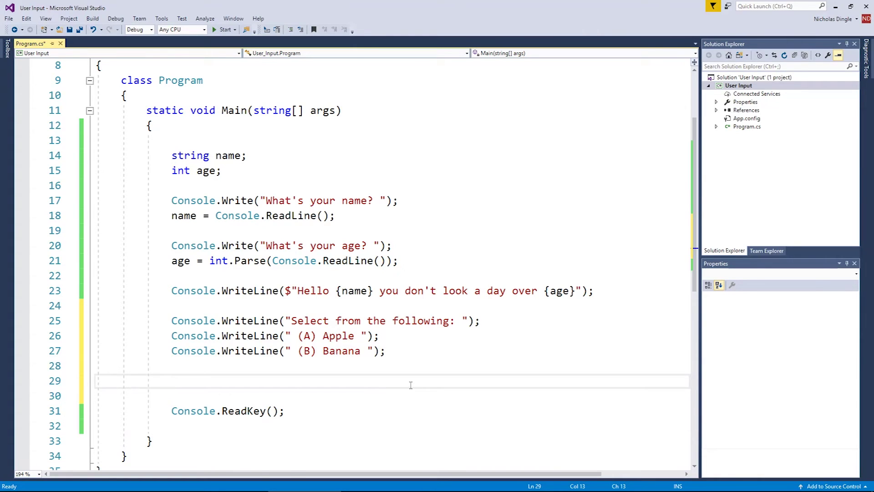
pyautogui.write('Console')
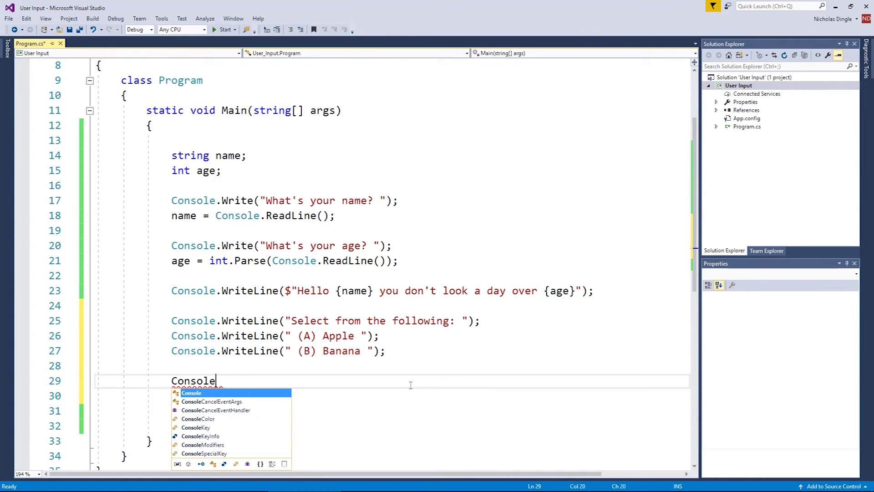
pyautogui.write('Key')
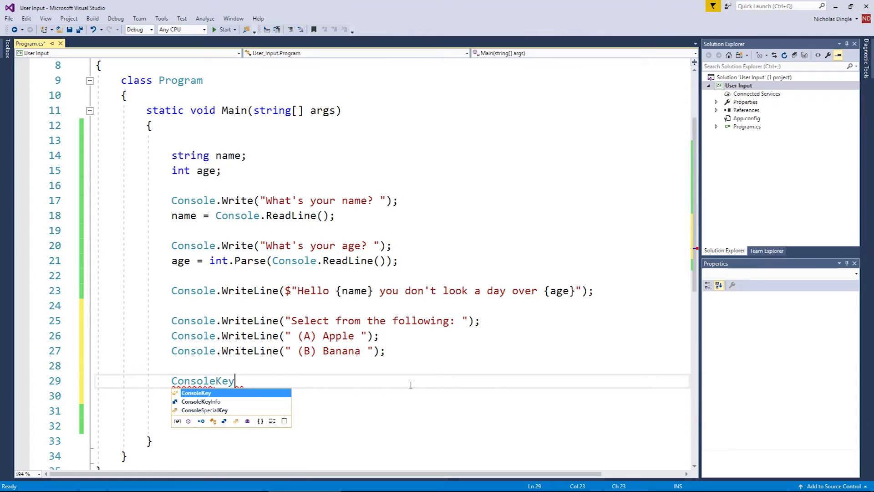
# Declare ConsoleKeyInfo selection = Console.ReadKey(); on line 29 below the fruit menu
pyautogui.write('Info ')
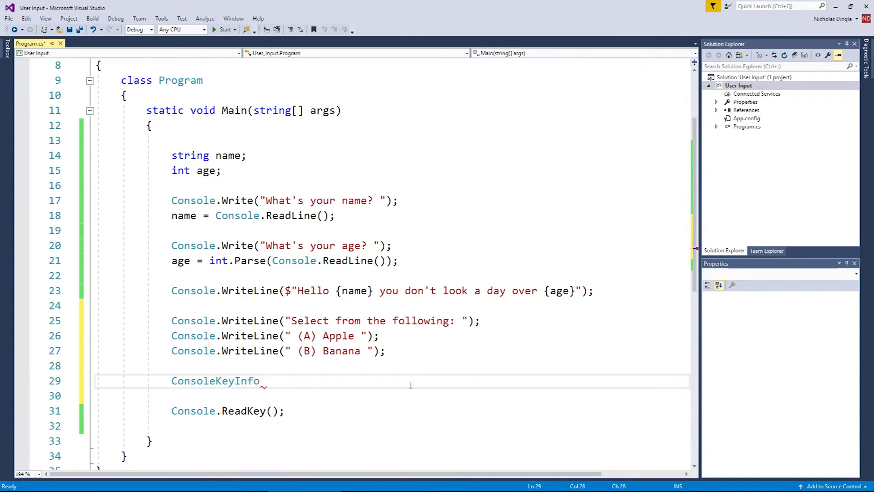
pyautogui.write('selection')
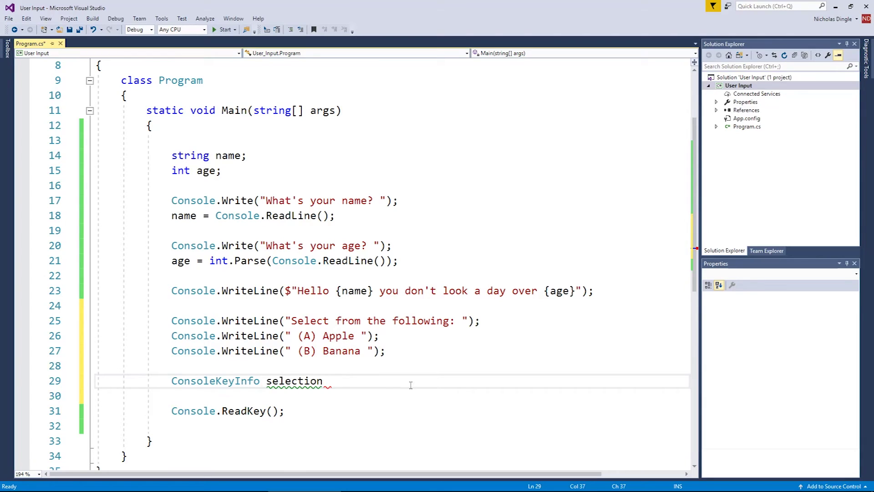
pyautogui.moveTo(386, 351); pyautogui.dragTo(286, 335)
pyautogui.hotkey('ctrl', 'c')
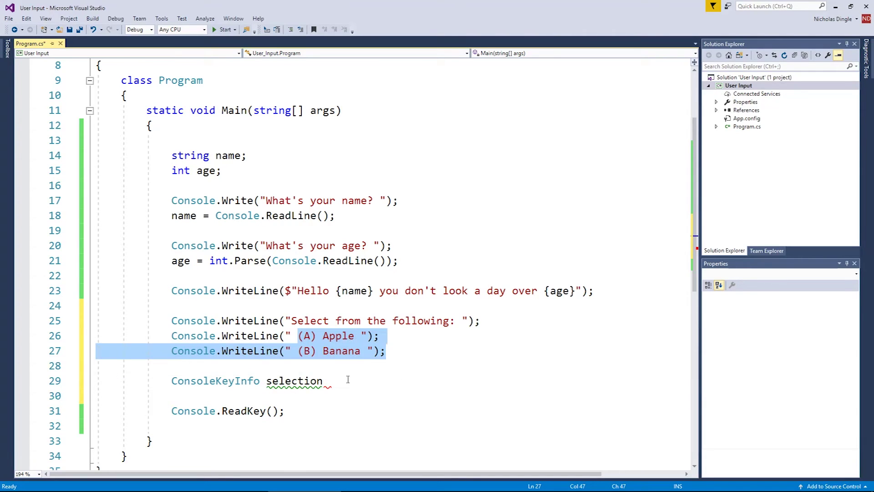
pyautogui.click(410, 381)
pyautogui.write('=')
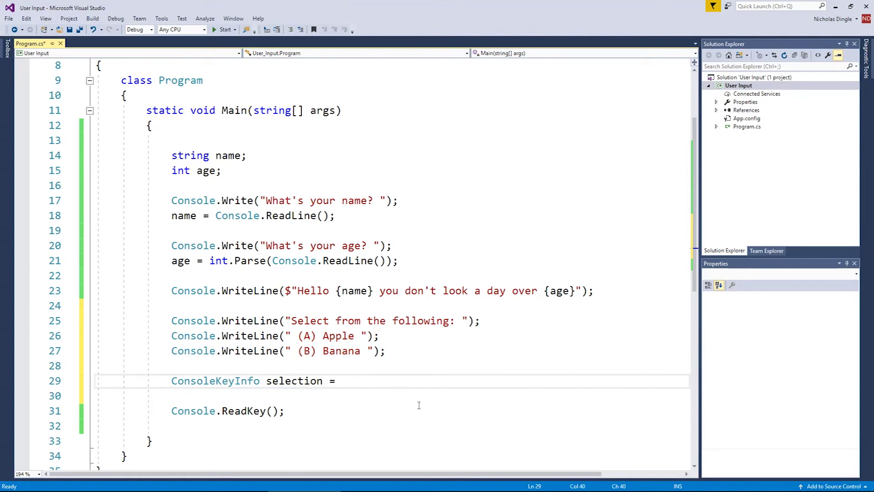
pyautogui.write('Console.')
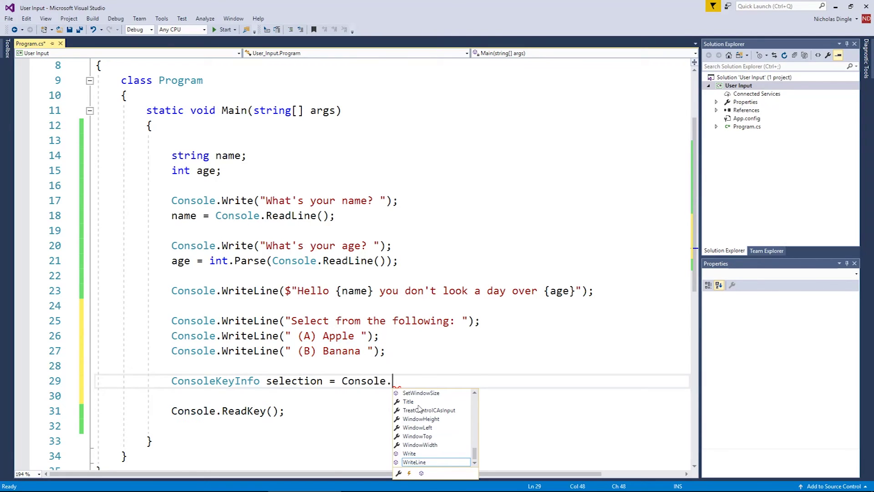
pyautogui.write('readkey')
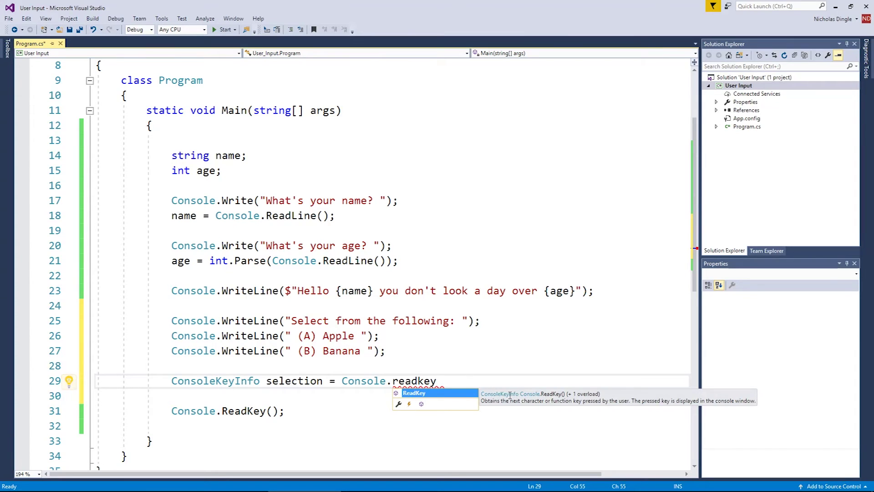
pyautogui.write('();')
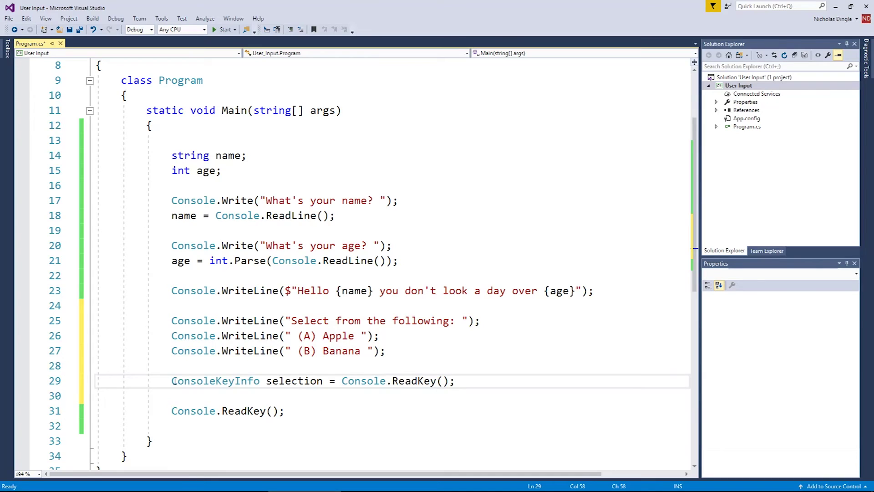
pyautogui.moveTo(171, 380); pyautogui.dragTo(323, 381)
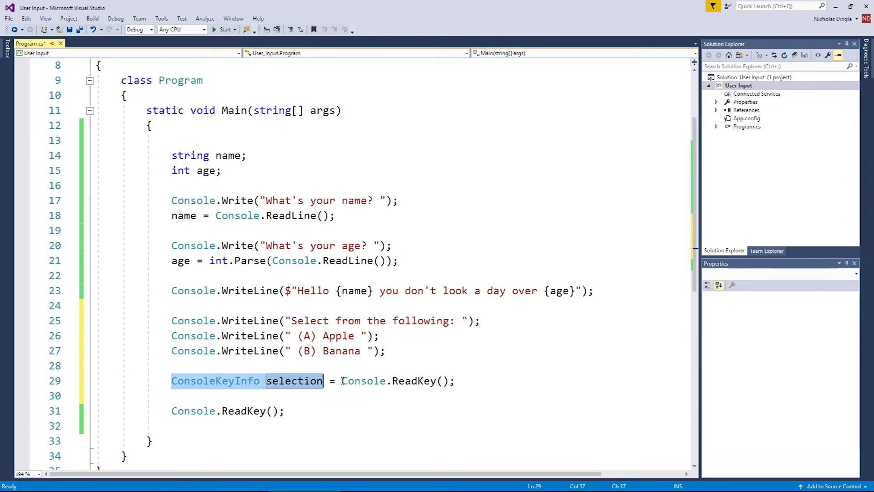
pyautogui.moveTo(342, 381); pyautogui.dragTo(456, 380)
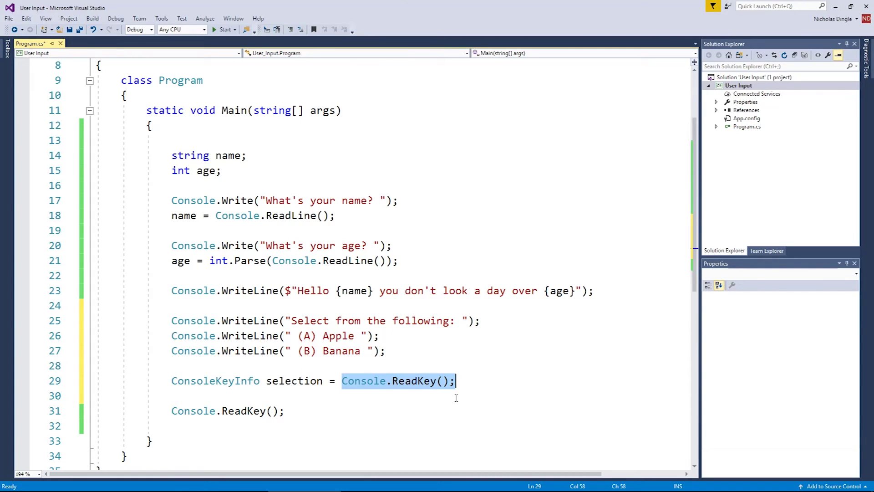
# Write Console.WriteLine($"You selected {selection.KeyChar}"); on line 31 and start debugging
pyautogui.press('End')
pyautogui.press('Return')
pyautogui.press('Return')
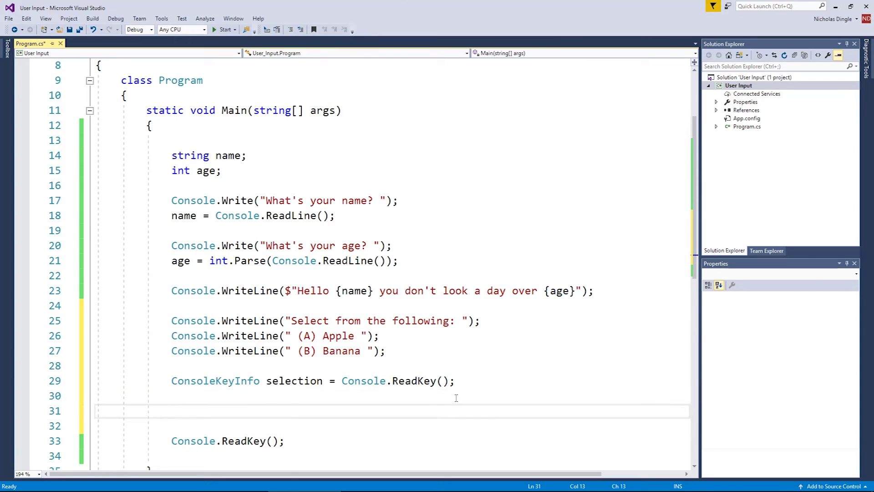
pyautogui.write('conso.writeline(')
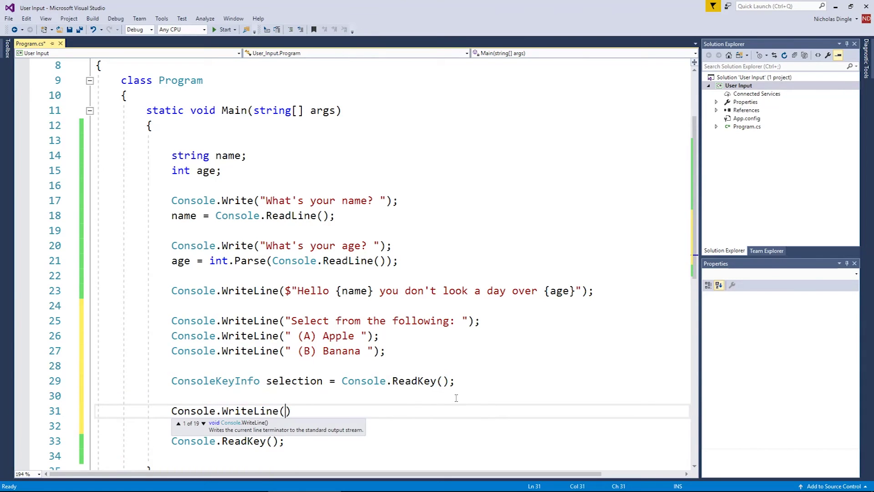
pyautogui.write('"')
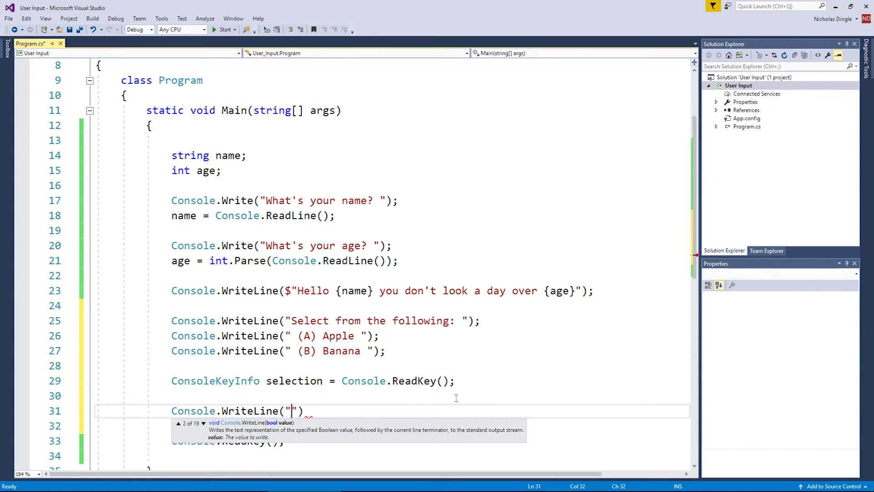
pyautogui.write('You selecte')
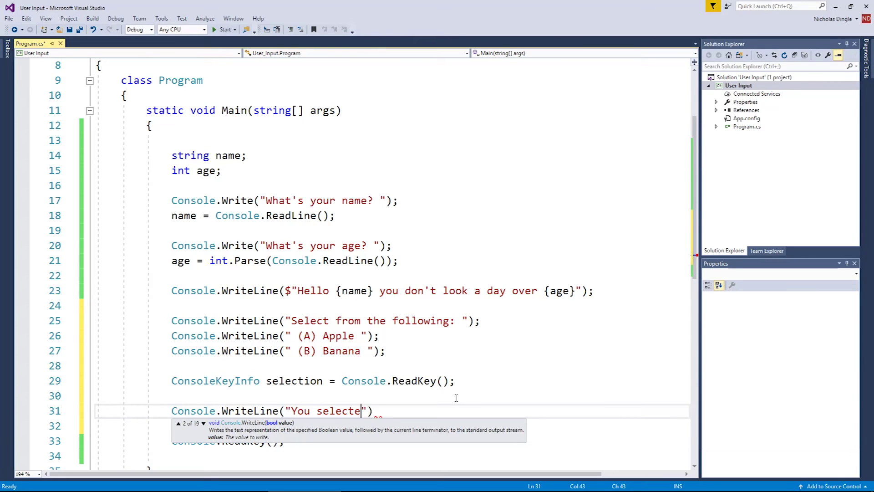
pyautogui.write('d "')
pyautogui.press('Escape')
pyautogui.hotkey('ctrl', 'Left')
pyautogui.hotkey('ctrl', 'Left')
pyautogui.hotkey('ctrl', 'Left')
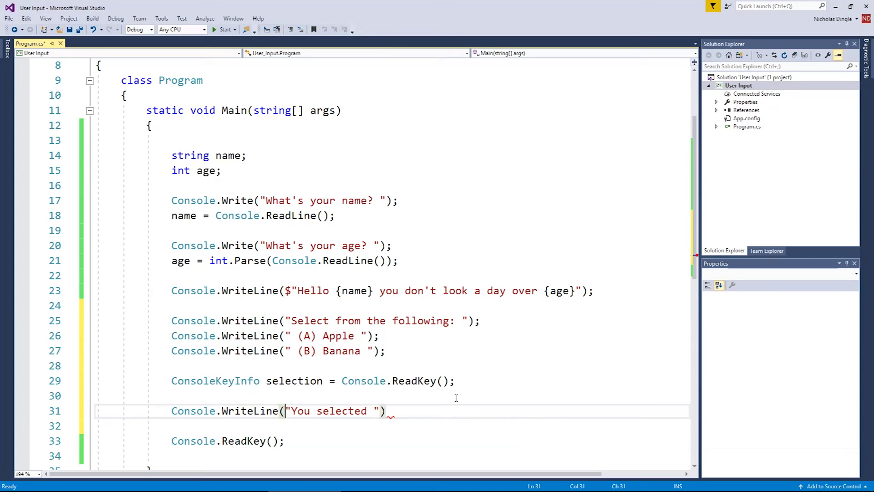
pyautogui.write('$')
pyautogui.press('End')
pyautogui.press('Left')
pyautogui.press('Left')
pyautogui.write('selec')
pyautogui.press('BackSpace')
pyautogui.press('BackSpace')
pyautogui.press('BackSpace')
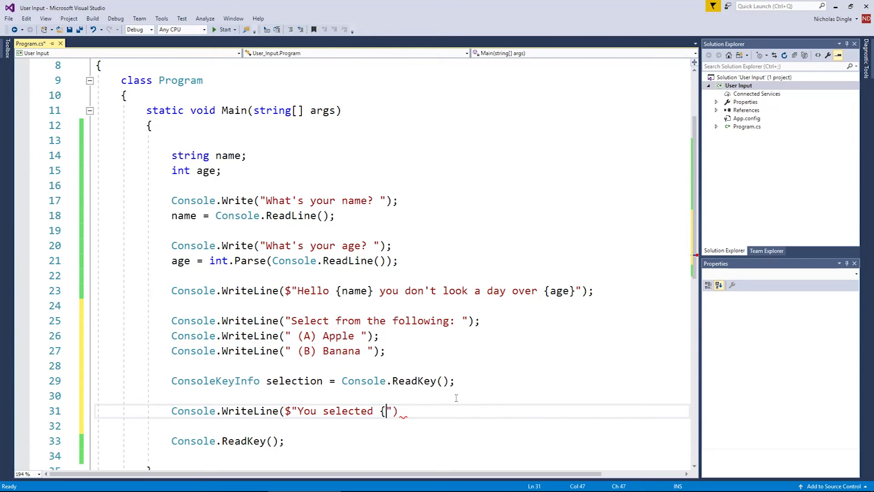
pyautogui.write('{selection.')
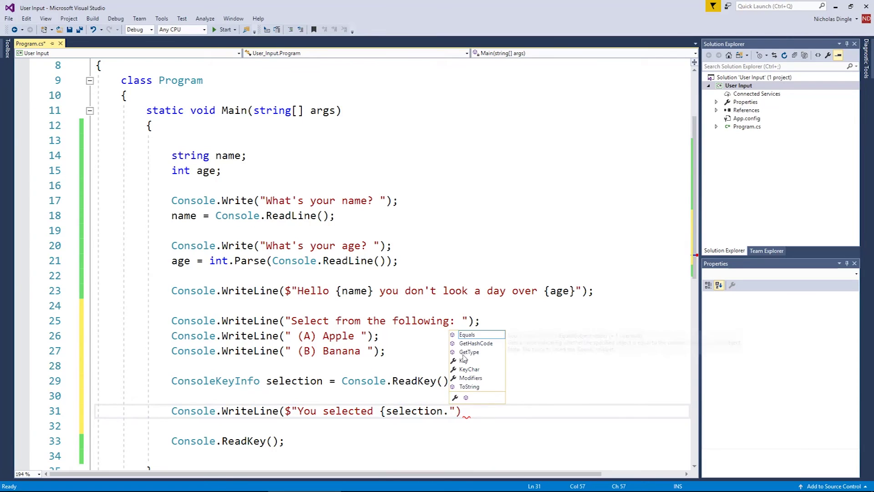
pyautogui.press('Down')
pyautogui.press('Down')
pyautogui.press('Down')
pyautogui.press('Tab')
pyautogui.write('}')
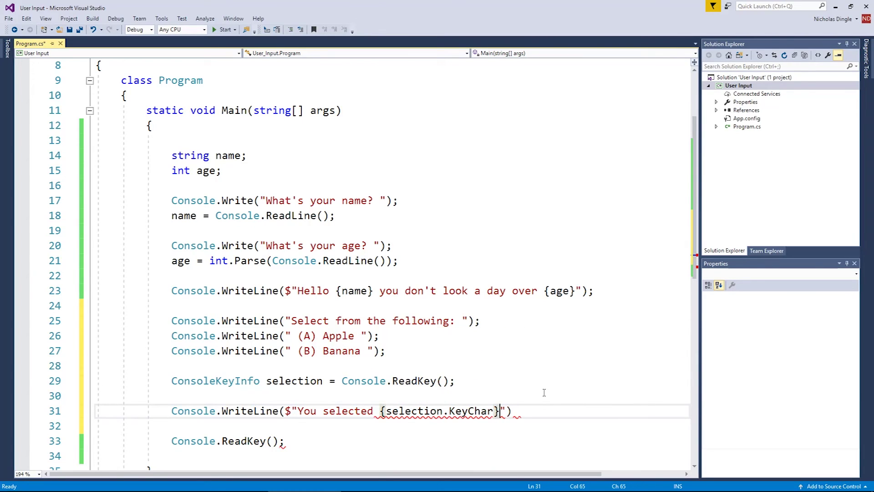
pyautogui.press('End')
pyautogui.write(';')
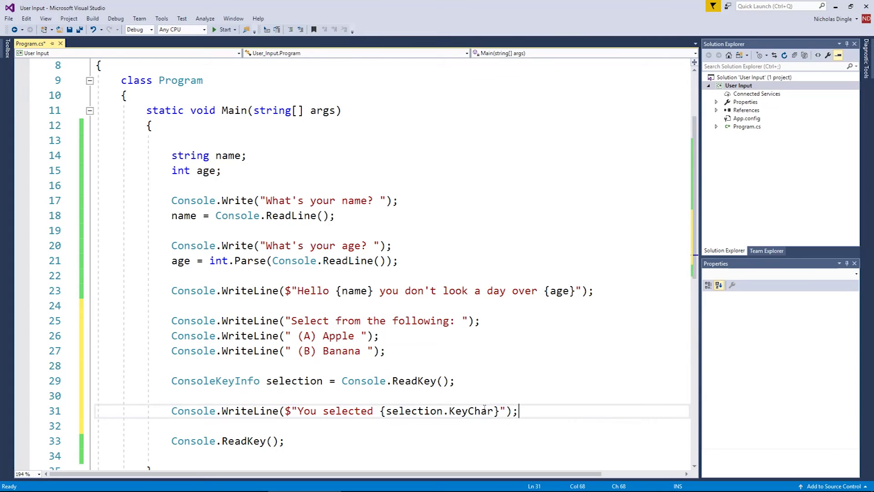
pyautogui.press('F5')
pyautogui.write('Dignle')
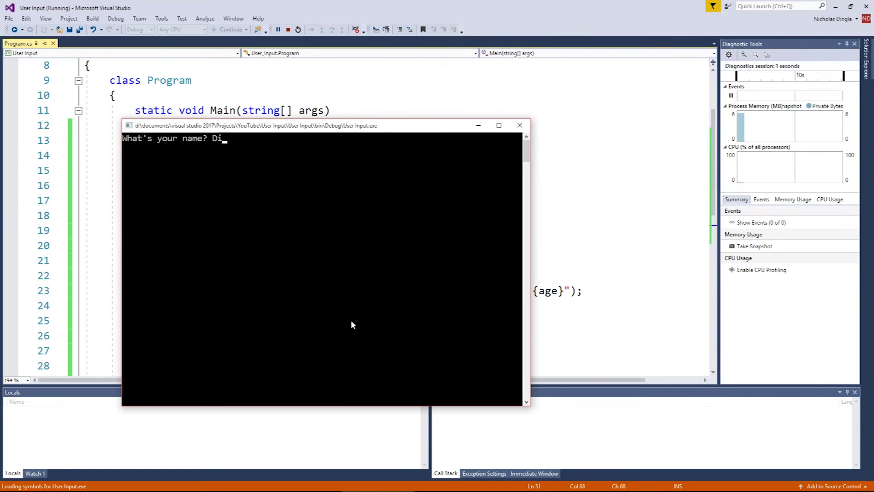
# Enter a name, age 53 and fruit 'a', see "You selected a", then close the console
pyautogui.press('Return')
pyautogui.write('53')
pyautogui.press('Return')
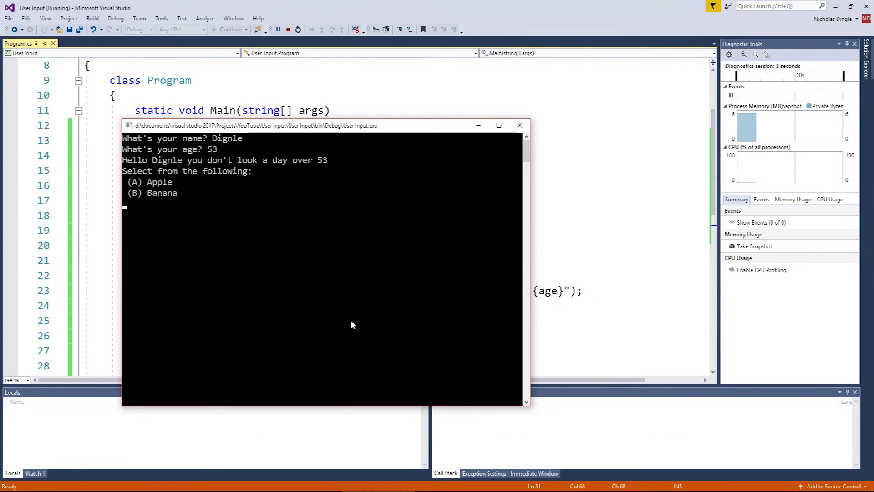
pyautogui.write('aYou selected a')
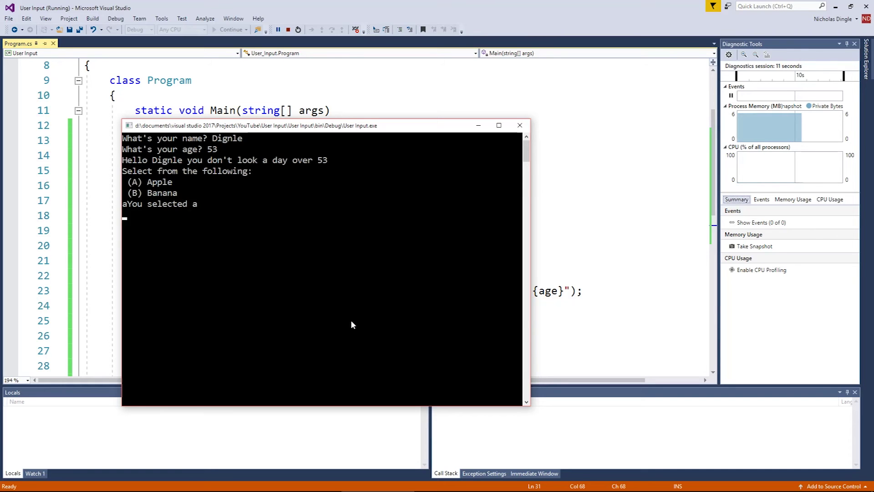
pyautogui.press('Return')
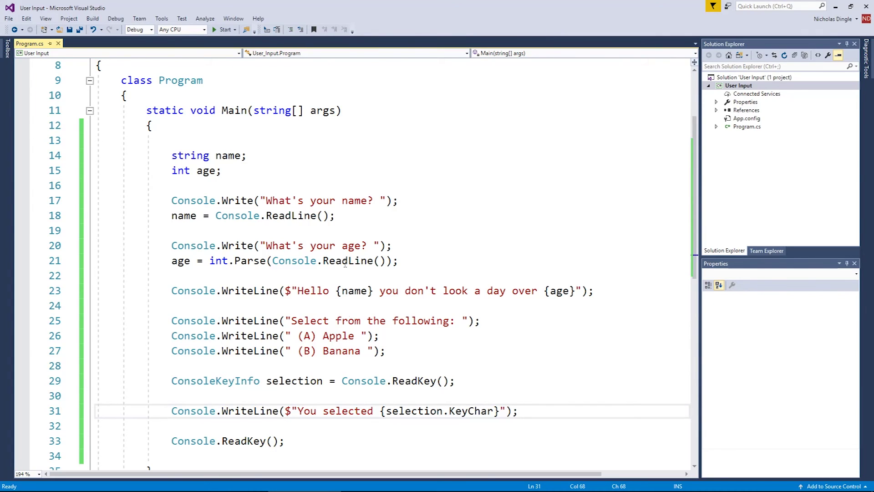
# Comment out lines 14–31 with Ctrl+K, Ctrl+C, leaving only ReadKey active
pyautogui.click(216, 170)
pyautogui.moveTo(291, 215)
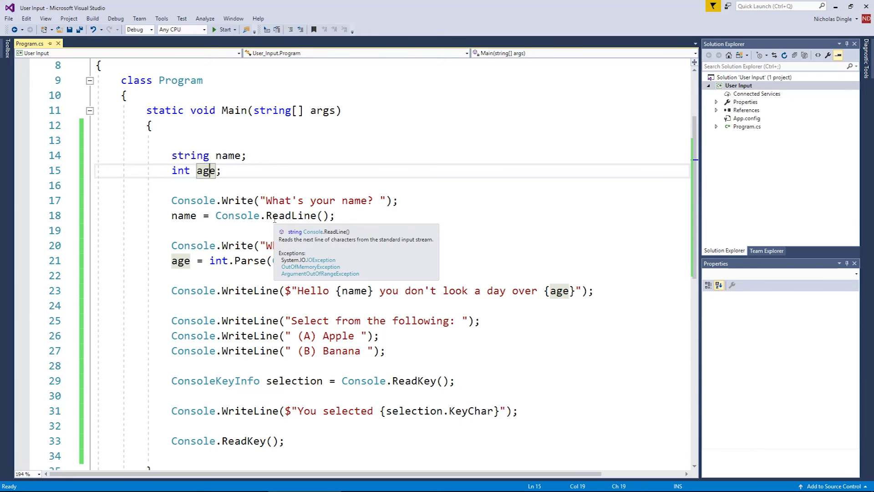
pyautogui.moveTo(522, 410); pyautogui.dragTo(172, 156)
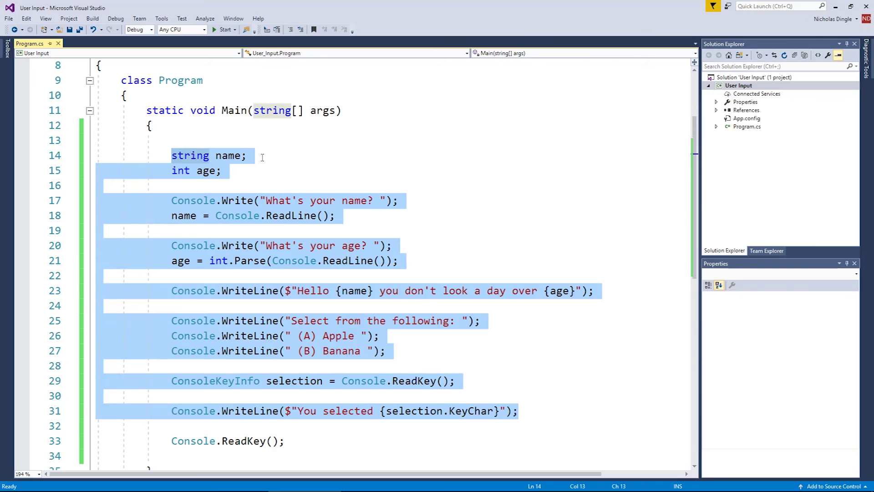
pyautogui.hotkey('ctrl', 'k')
pyautogui.hotkey('ctrl', 'c')
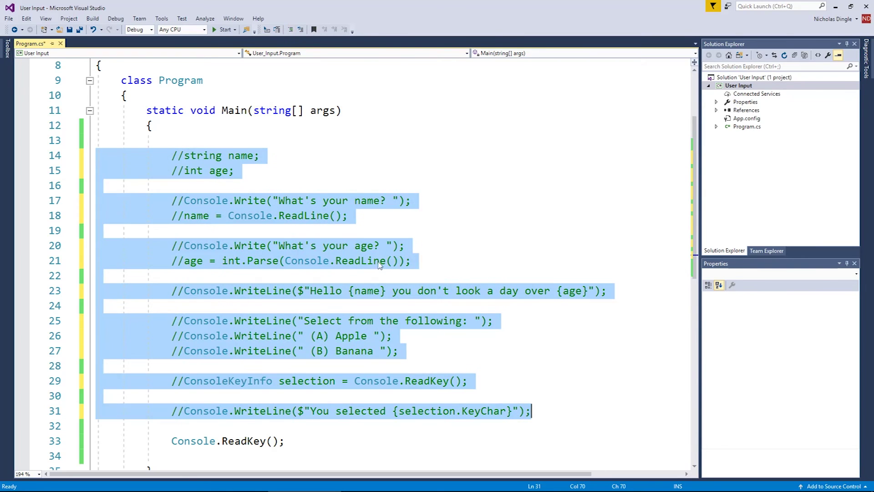
pyautogui.scroll(-3, 379, 273)
pyautogui.click(547, 276)
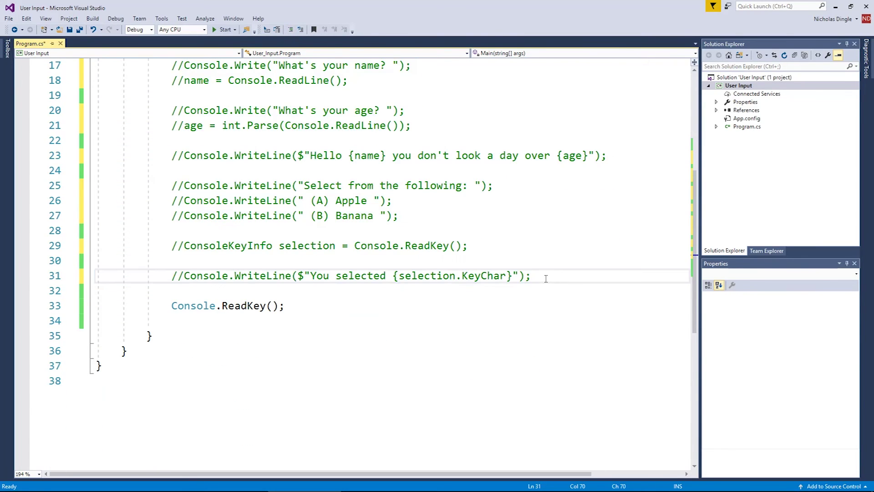
# Declare int width and height below the commented code and save the file
pyautogui.press('Return')
pyautogui.press('Return')
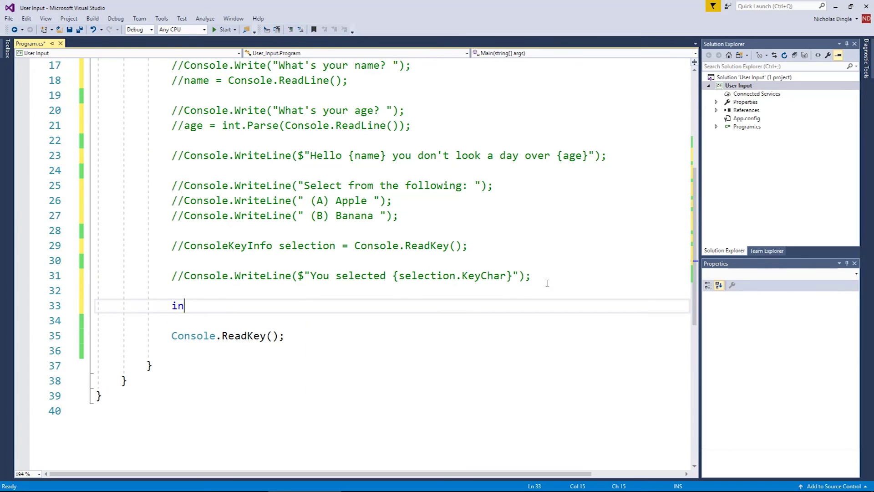
pyautogui.write('int a;')
pyautogui.press('Return')
pyautogui.write('in')
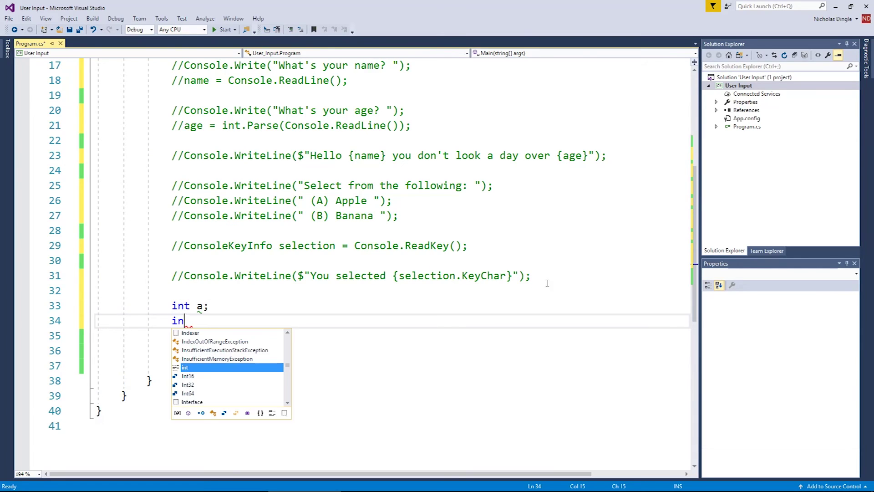
pyautogui.press('Escape')
pyautogui.press('Up')
pyautogui.press('End')
pyautogui.press('BackSpace')
pyautogui.press('BackSpace')
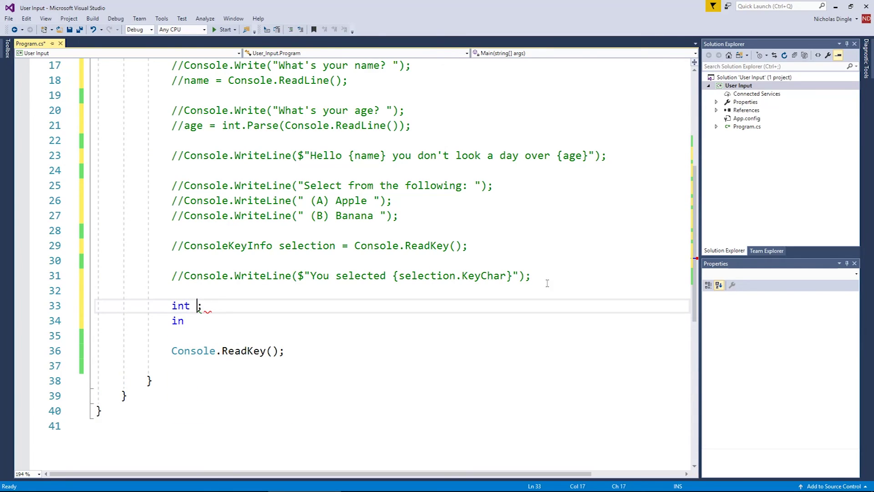
pyautogui.write('width')
pyautogui.press('Down')
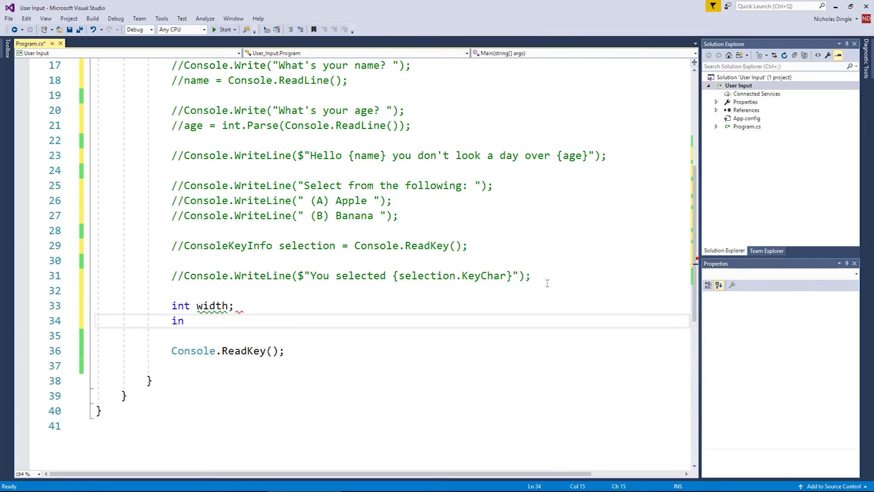
pyautogui.write('t height;')
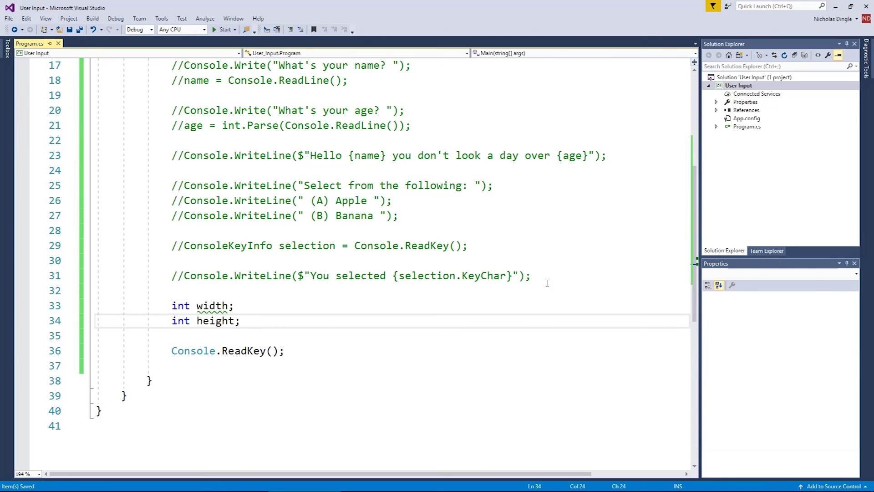
pyautogui.press('Return')
pyautogui.press('Return')
pyautogui.hotkey('ctrl', 's')
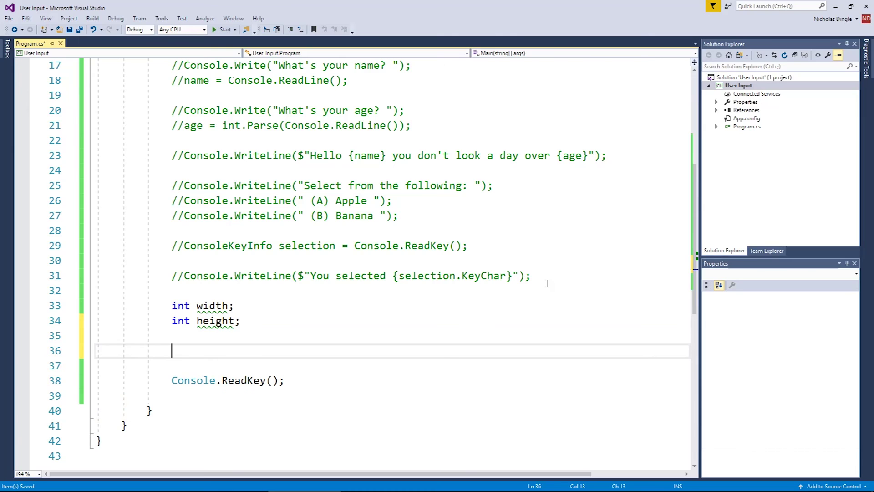
pyautogui.write('Console')
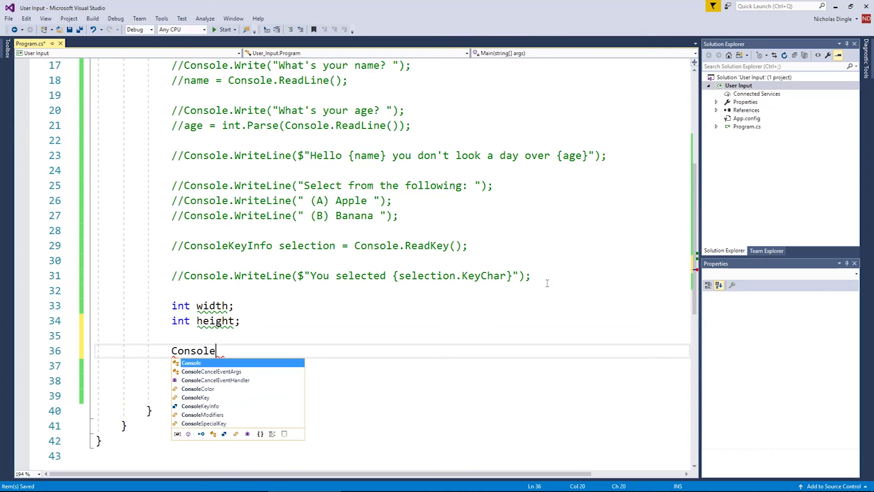
pyautogui.write('.writeline(')
# Prompt "Wdith: " and read the reply with width = int.Parse(Console.ReadLine());
pyautogui.press('BackSpace')
pyautogui.press('BackSpace')
pyautogui.press('BackSpace')
pyautogui.press('BackSpace')
pyautogui.press('BackSpace')
pyautogui.write('("')
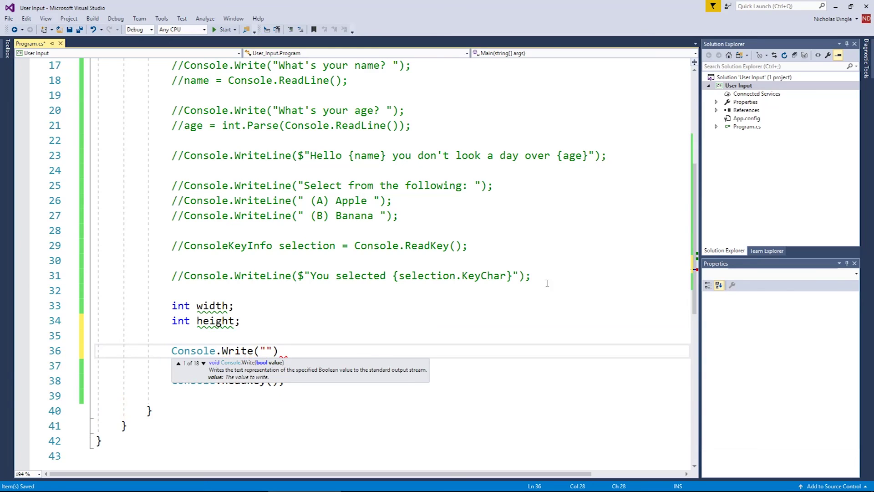
pyautogui.write('Wd')
pyautogui.write('ith:')
pyautogui.press('Right')
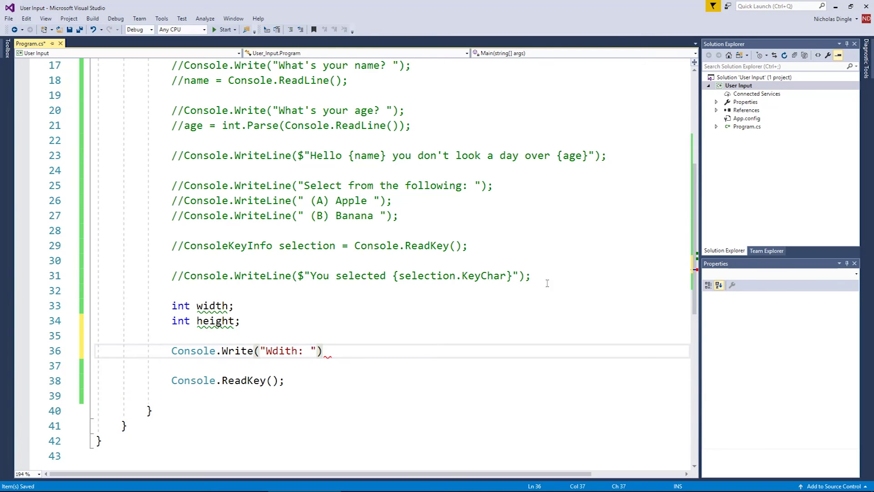
pyautogui.write(';')
pyautogui.press('Return')
pyautogui.write('w')
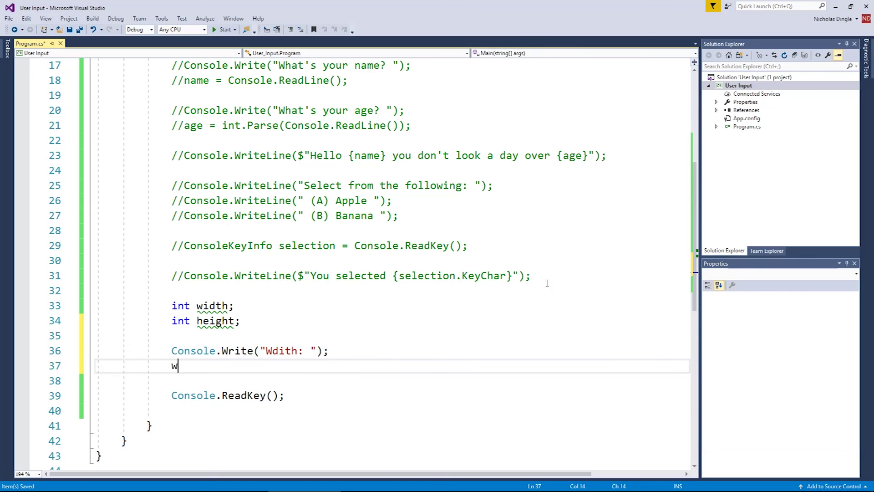
pyautogui.write('idth = consol')
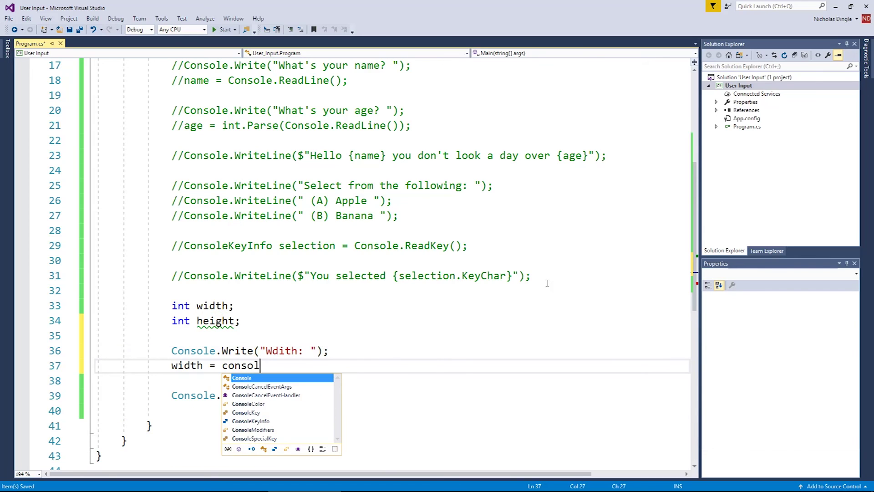
pyautogui.write('.read')
pyautogui.press('Down')
pyautogui.press('Down')
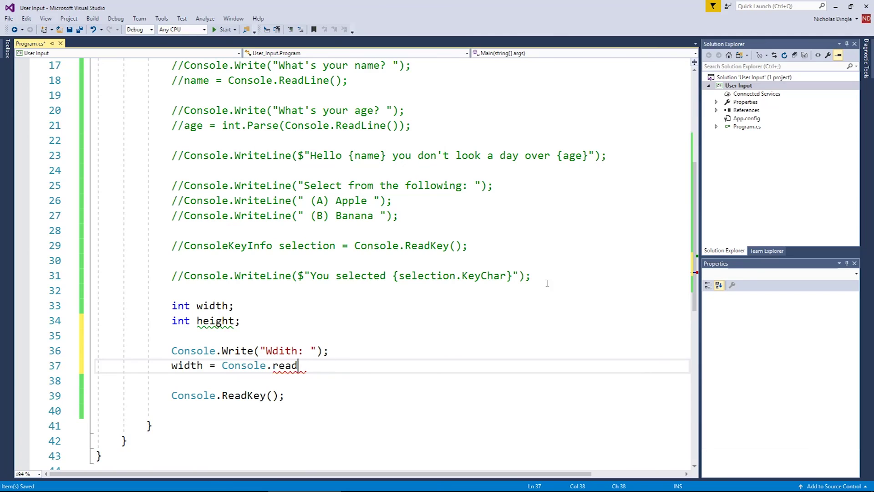
pyautogui.press('Tab')
pyautogui.write('()')
pyautogui.press('Left')
pyautogui.hotkey('ctrl', 'Left')
pyautogui.hotkey('ctrl', 'Left')
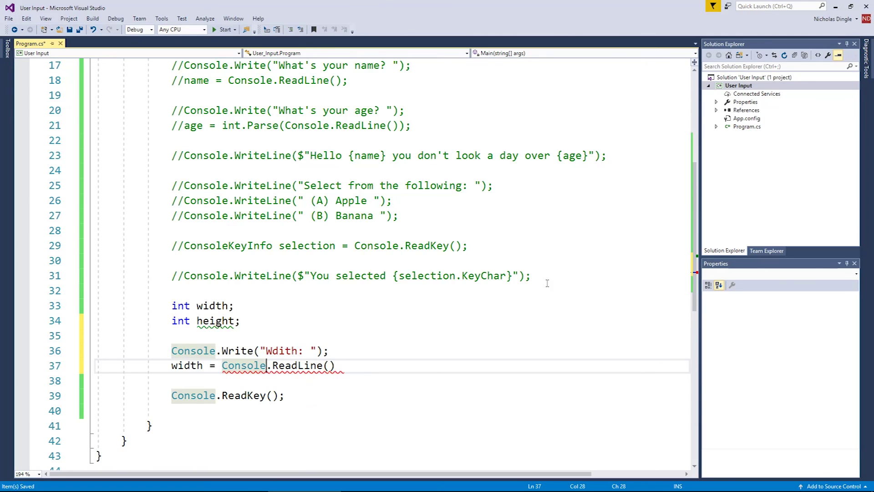
pyautogui.write('int.parse(')
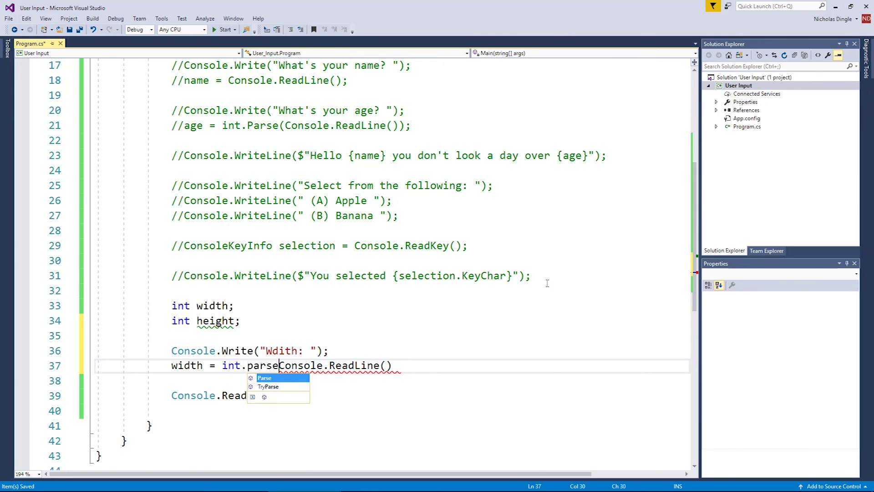
pyautogui.press('End')
pyautogui.write(');')
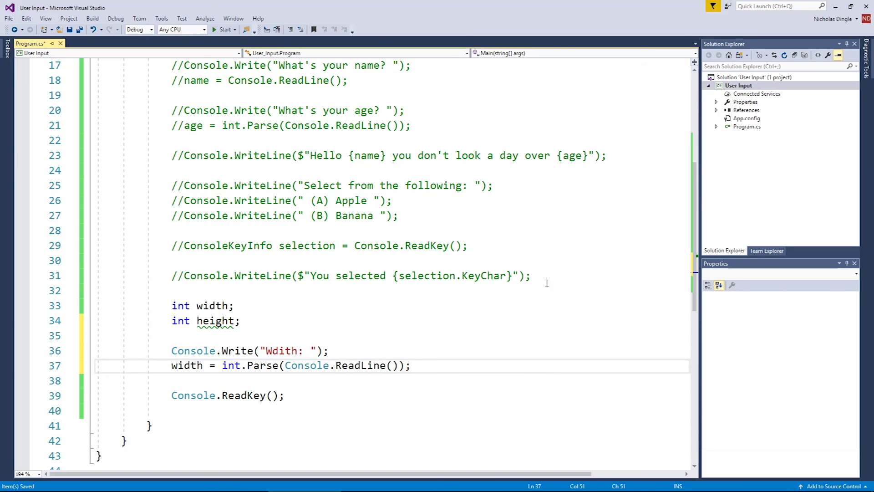
pyautogui.moveTo(426, 366); pyautogui.dragTo(213, 341)
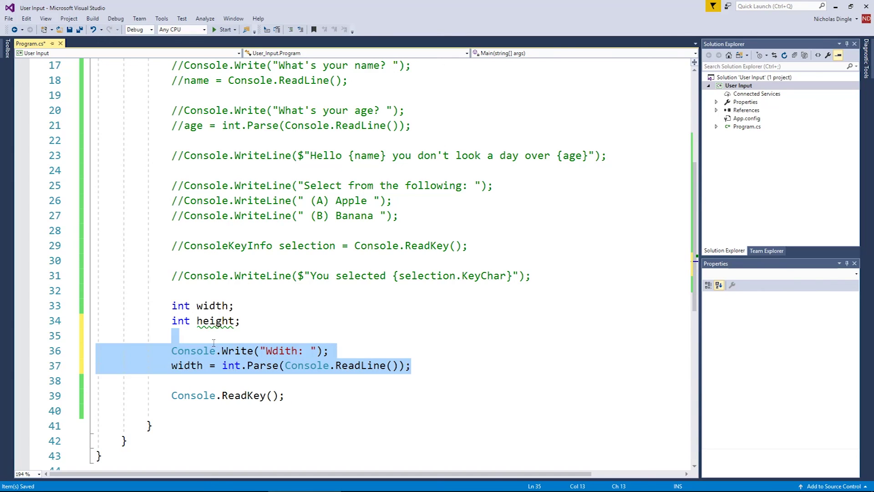
# Duplicate the width prompt and read lines, and correct 'Wdith' to 'Width'
pyautogui.hotkey('ctrl', 'c')
pyautogui.click(251, 382)
pyautogui.hotkey('ctrl', 'v')
pyautogui.press('Return')
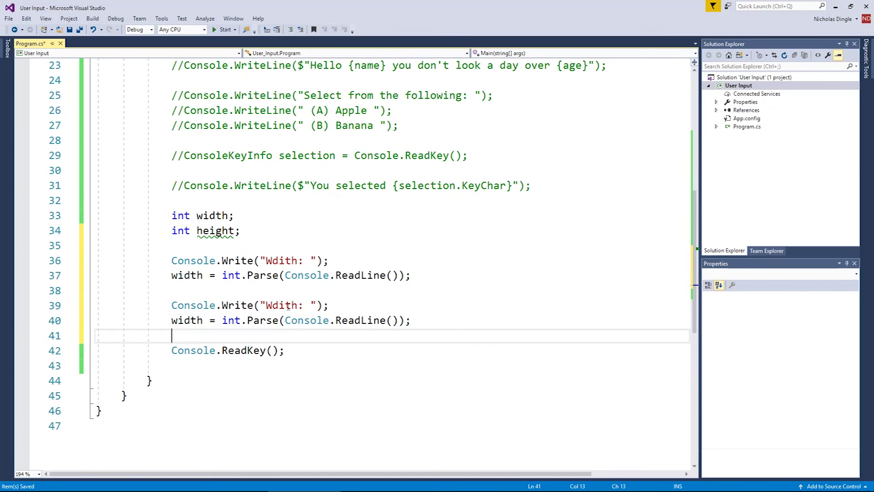
pyautogui.click(278, 260)
pyautogui.press('BackSpace')
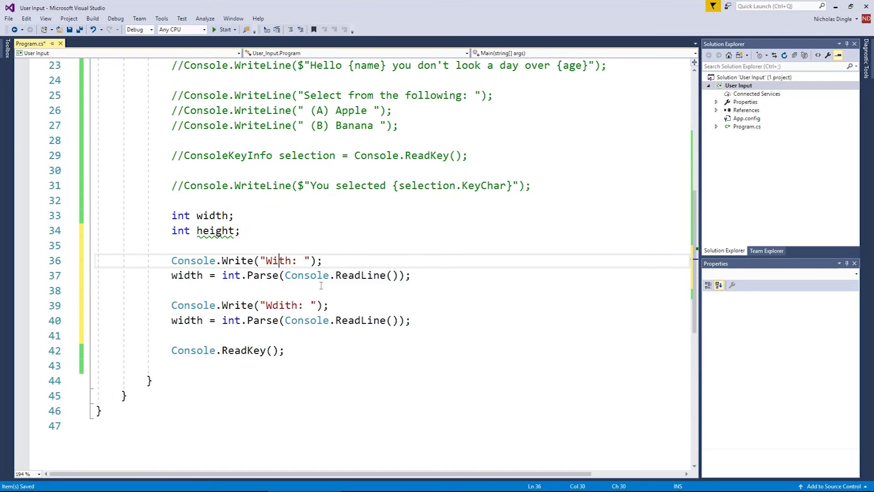
pyautogui.write('d')
# Change the copied lines to prompt "Height: " and parse the reply into height
pyautogui.click(282, 305)
pyautogui.doubleClick(281, 304)
pyautogui.write('Hei')
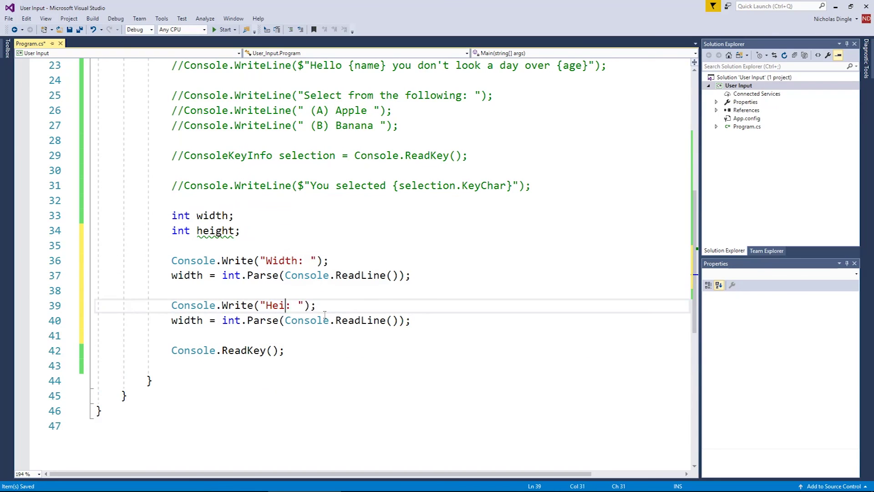
pyautogui.write('ght')
pyautogui.doubleClick(185, 320)
pyautogui.write('hei')
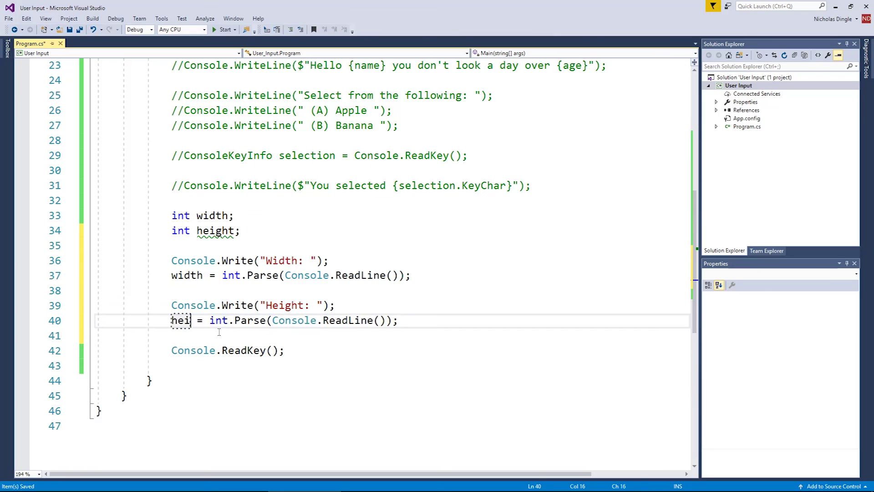
pyautogui.write('ght')
pyautogui.click(294, 350)
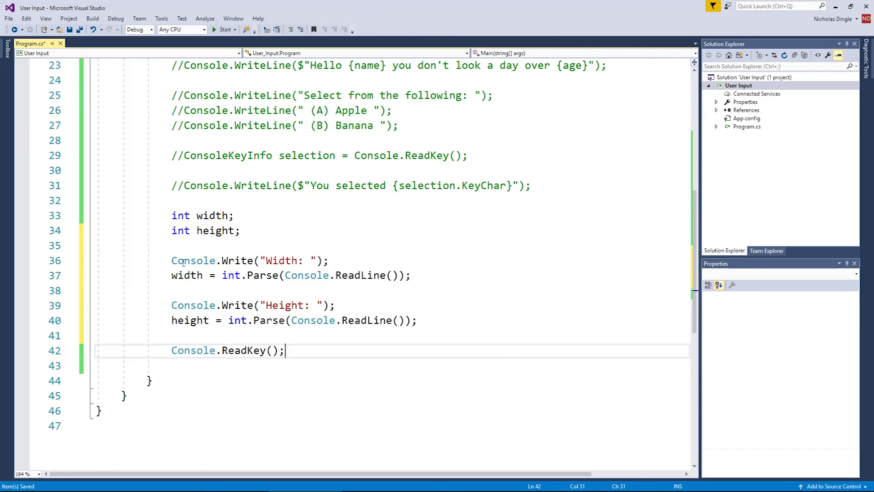
pyautogui.moveTo(171, 260); pyautogui.dragTo(411, 275)
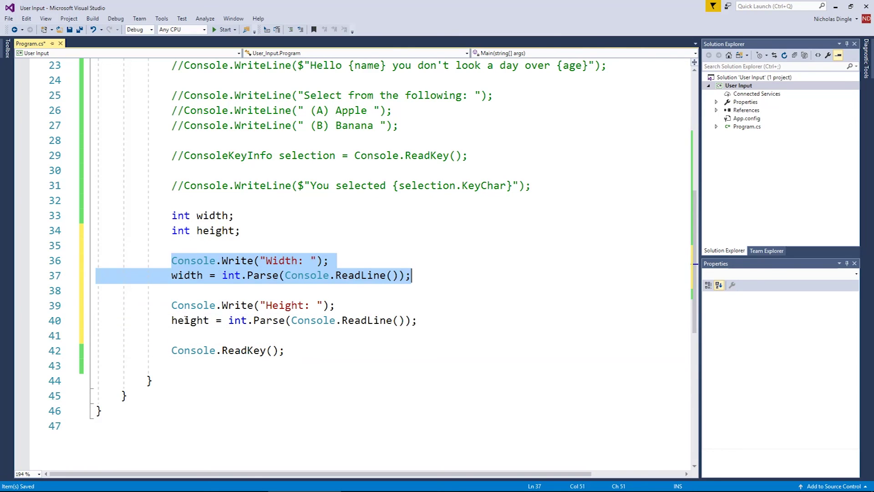
pyautogui.click(171, 350)
pyautogui.press('Return')
pyautogui.press('Return')
# Add Console.WriteLine($"Area of rectangle is: {width * height}"); above ReadKey and start debugging
pyautogui.press('Up')
pyautogui.press('Up')
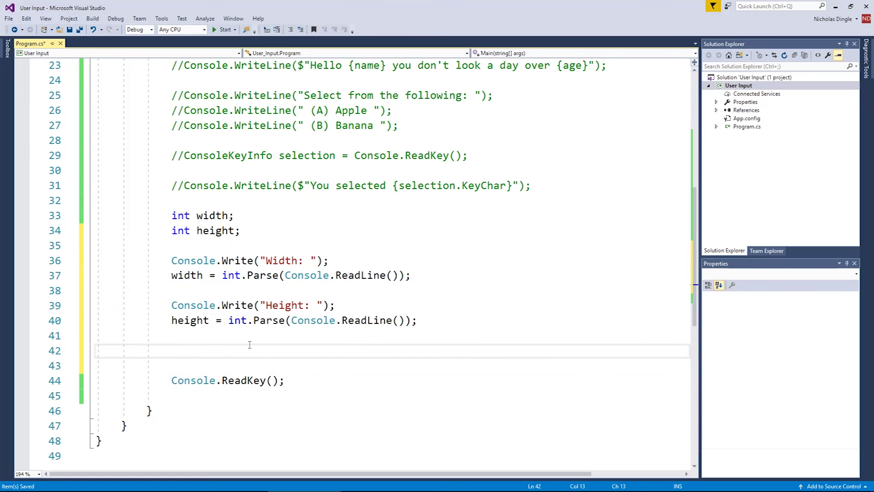
pyautogui.write('console.writeline(')
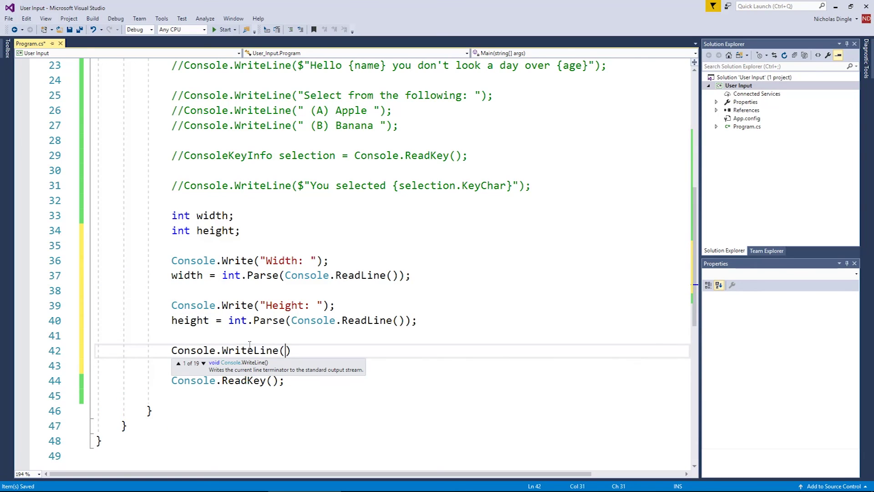
pyautogui.write('"Area of ')
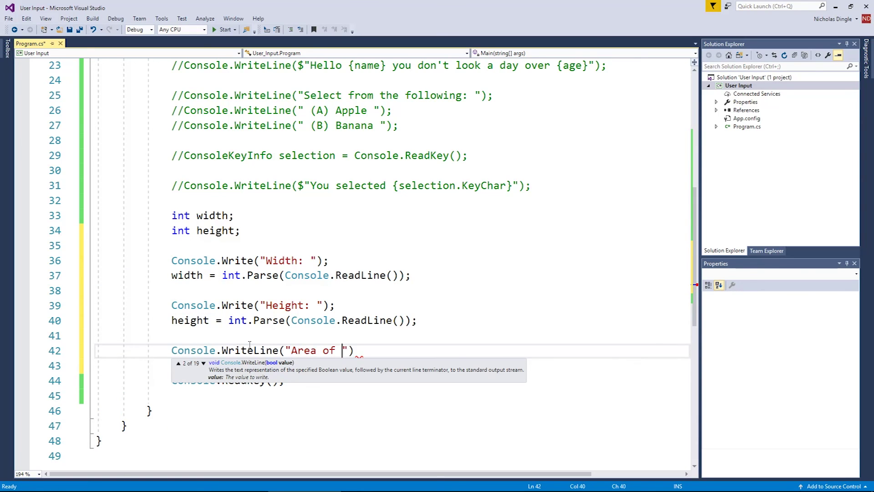
pyautogui.write('recta')
pyautogui.write('ngle is ')
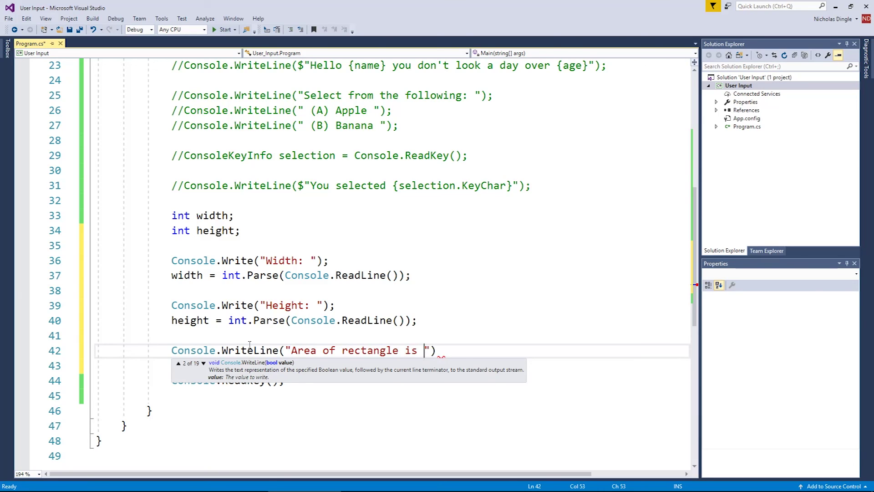
pyautogui.write(':')
pyautogui.click(285, 350)
pyautogui.write('$')
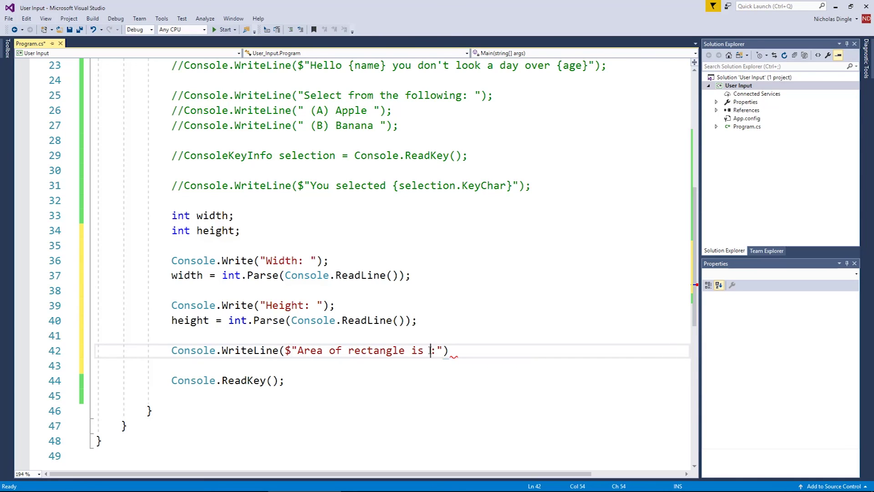
pyautogui.press('BackSpace')
pyautogui.press('Right')
pyautogui.write('{')
pyautogui.write('width ')
pyautogui.write('* height}')
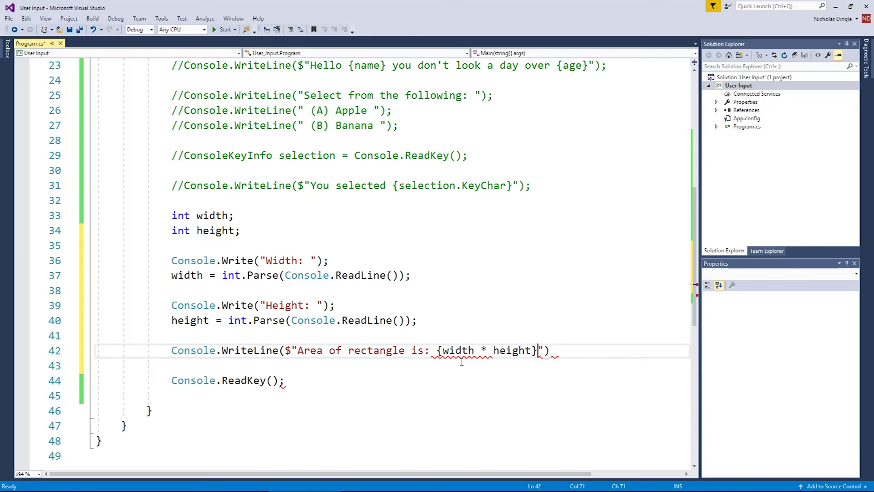
pyautogui.write('");')
pyautogui.press('F5')
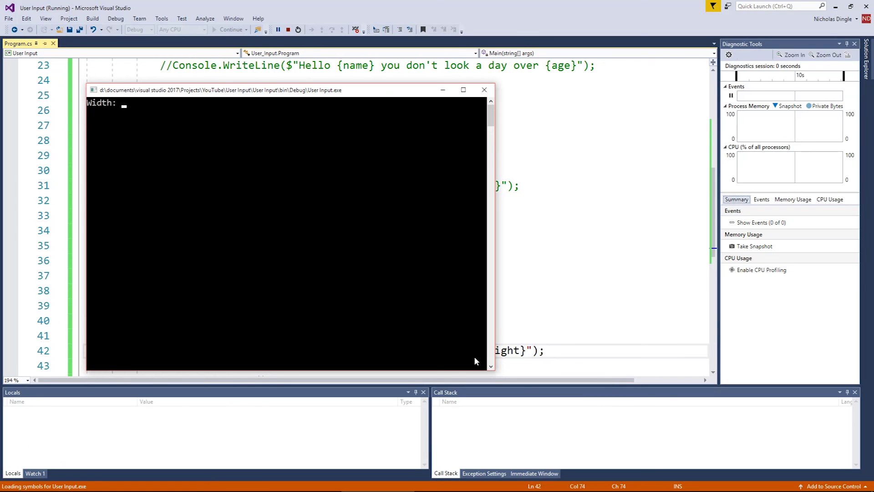
pyautogui.write('10')
# Enter width 10 and height 20, confirm area 200, then close the console
pyautogui.press('Return')
pyautogui.write('20')
pyautogui.press('Return')
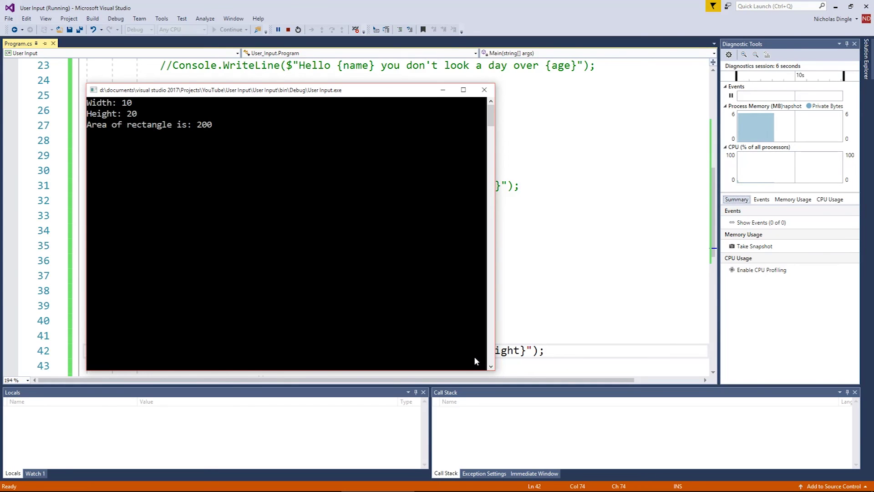
pyautogui.press('Return')
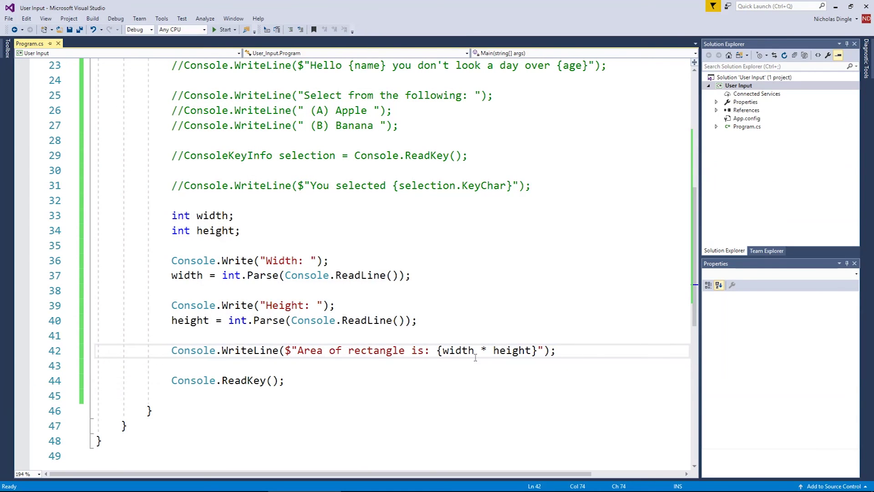